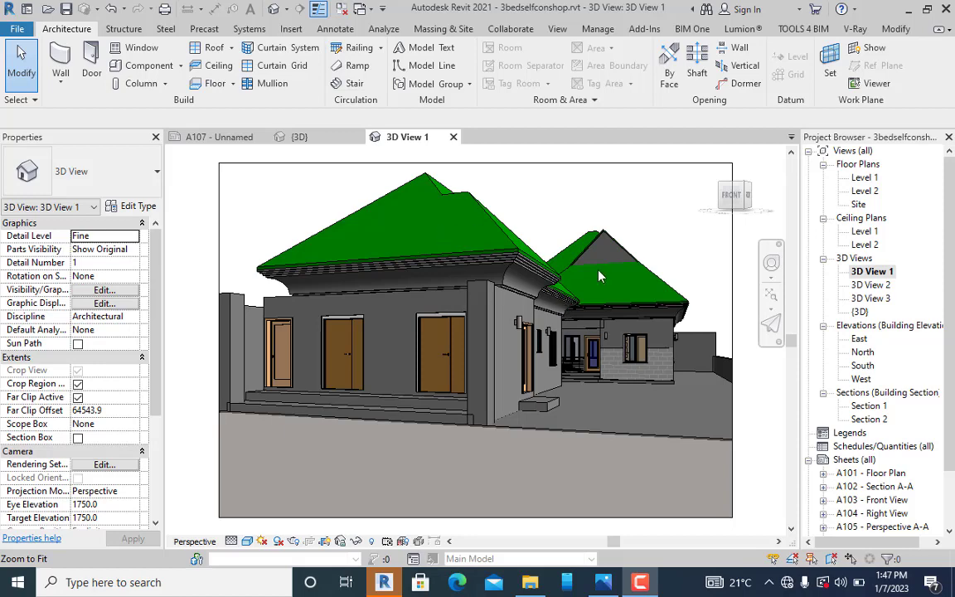
Orbit and zoom the {3D} house view until the roof's eave corner fills the screen.
{"action": "left_click", "coordinate": [313, 139]}
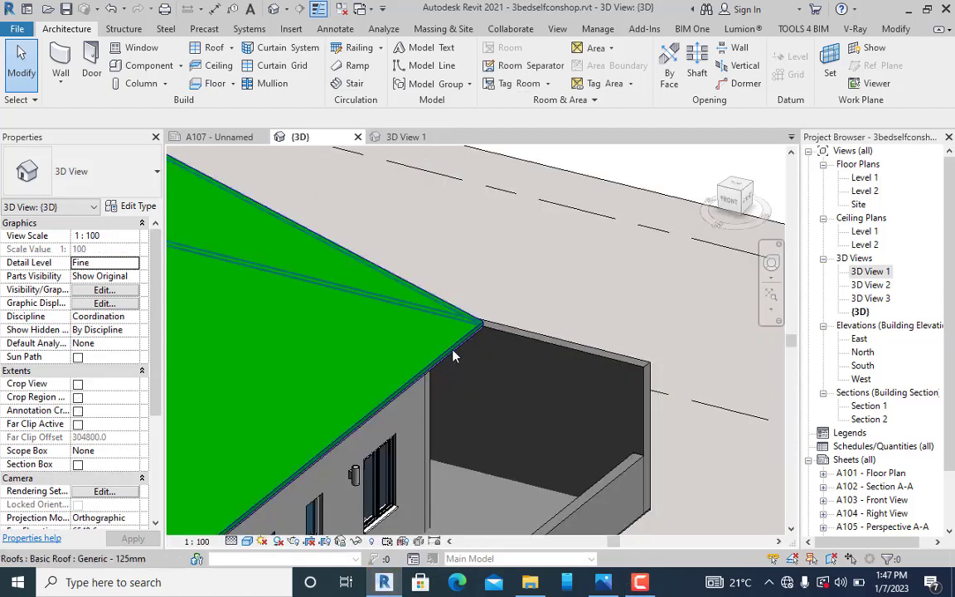
{"action": "middle_click_drag", "start_coordinate": [455, 361], "coordinate": [444, 299], "text": "shift"}
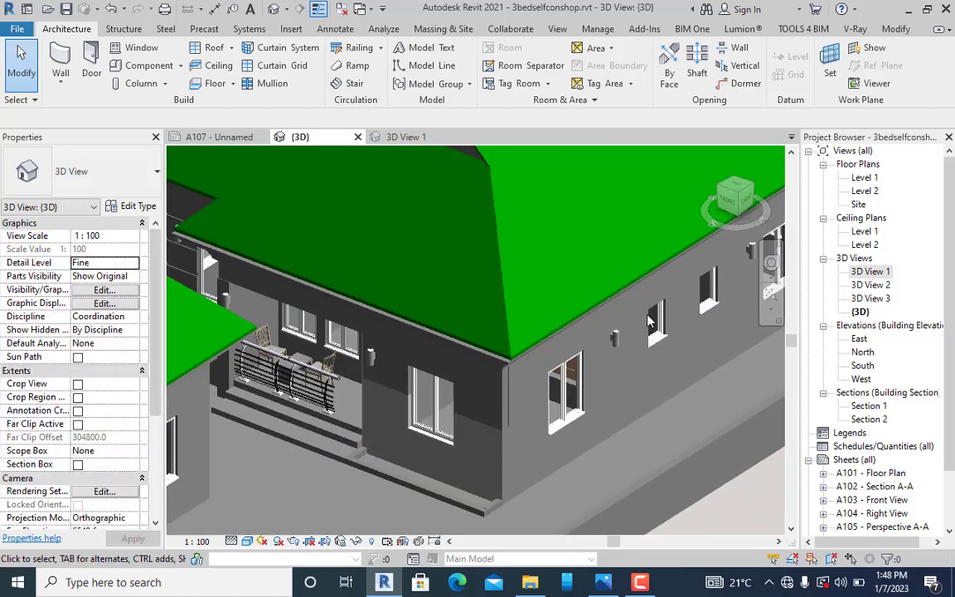
{"action": "scroll", "coordinate": [493, 323], "scroll_direction": "up", "scroll_amount": 5}
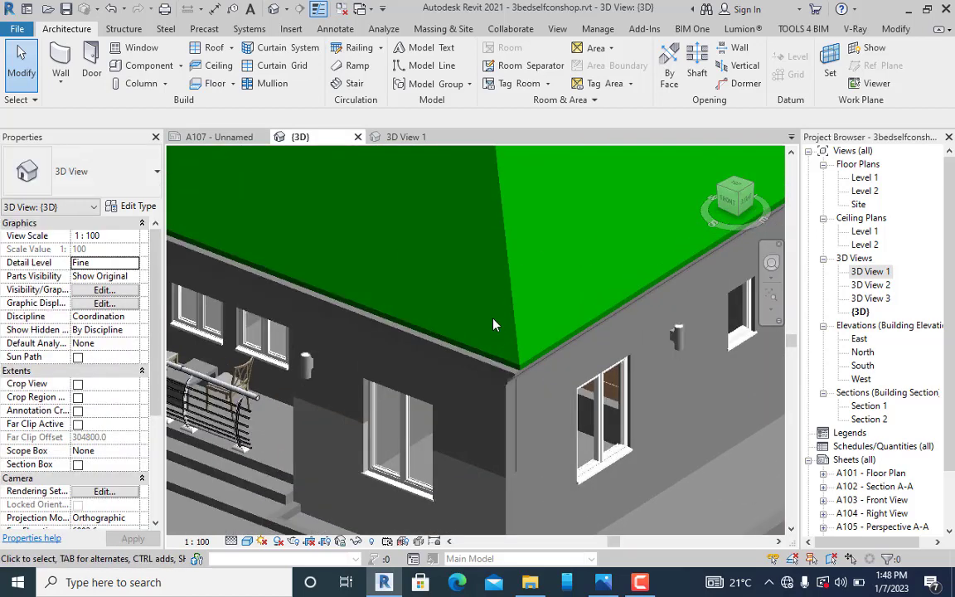
{"action": "scroll", "coordinate": [433, 277], "scroll_direction": "down", "scroll_amount": 5}
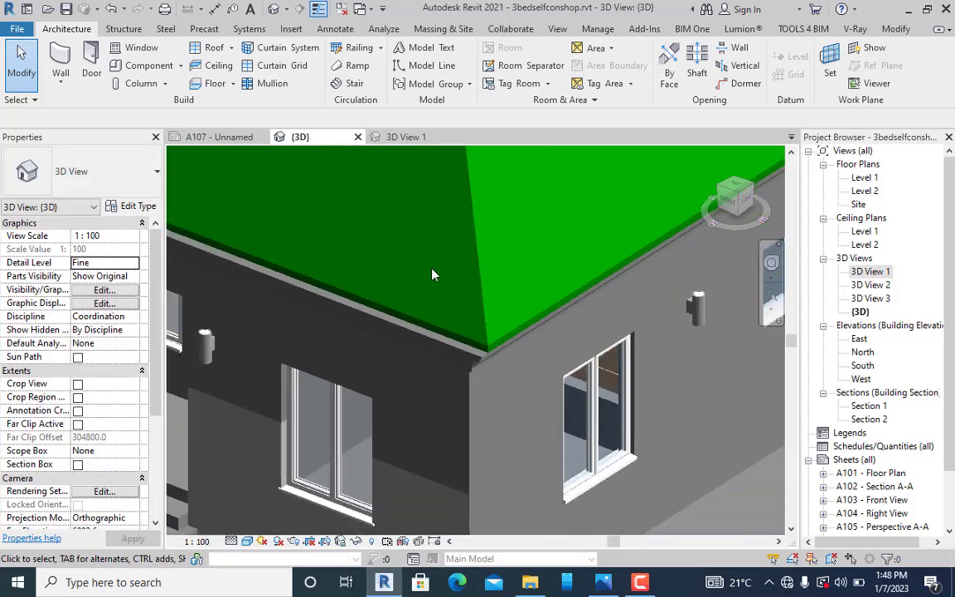
{"action": "scroll", "coordinate": [418, 280], "scroll_direction": "down", "scroll_amount": 5}
{"action": "scroll", "coordinate": [592, 232], "scroll_direction": "up", "scroll_amount": 6}
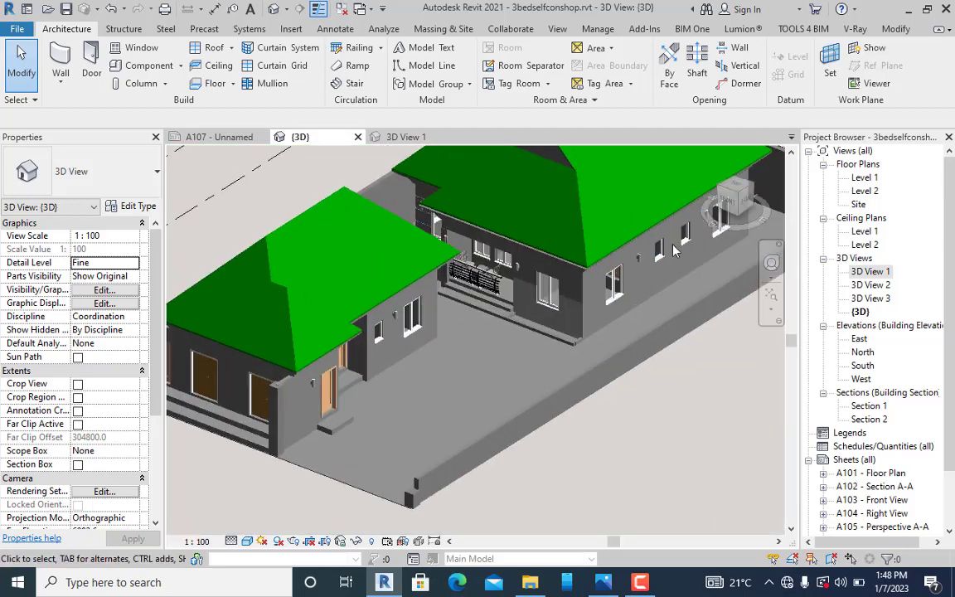
{"action": "scroll", "coordinate": [592, 232], "scroll_direction": "down", "scroll_amount": 5}
{"action": "scroll", "coordinate": [494, 241], "scroll_direction": "up", "scroll_amount": 4}
{"action": "scroll", "coordinate": [498, 249], "scroll_direction": "up", "scroll_amount": 8}
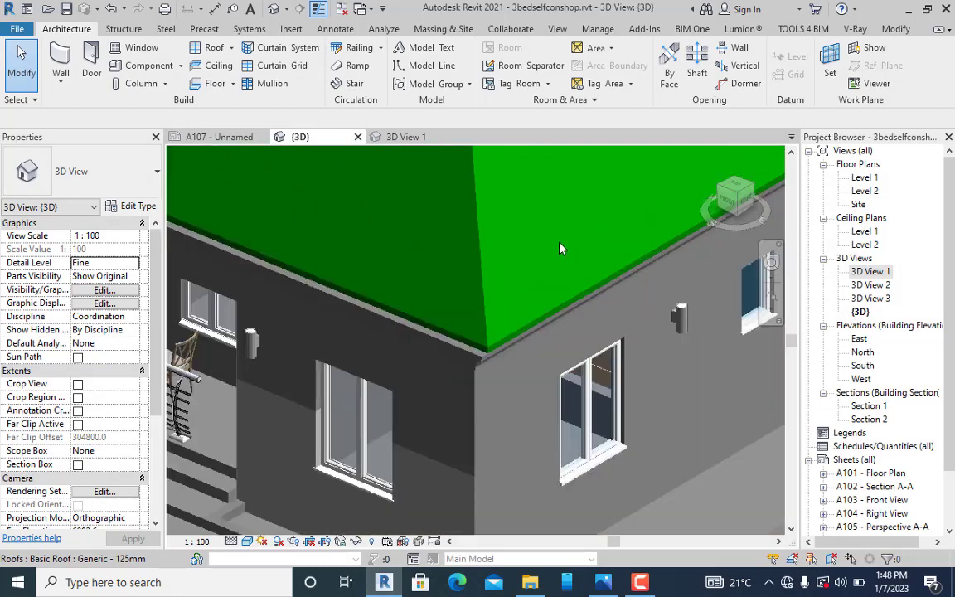
{"action": "scroll", "coordinate": [508, 271], "scroll_direction": "up", "scroll_amount": 3}
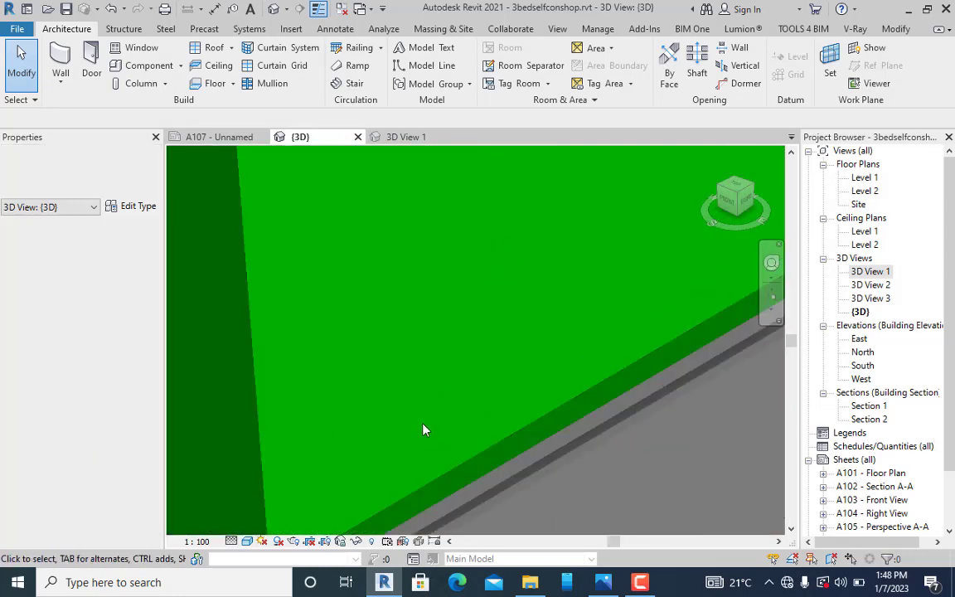
{"action": "scroll", "coordinate": [508, 311], "scroll_direction": "down", "scroll_amount": 1}
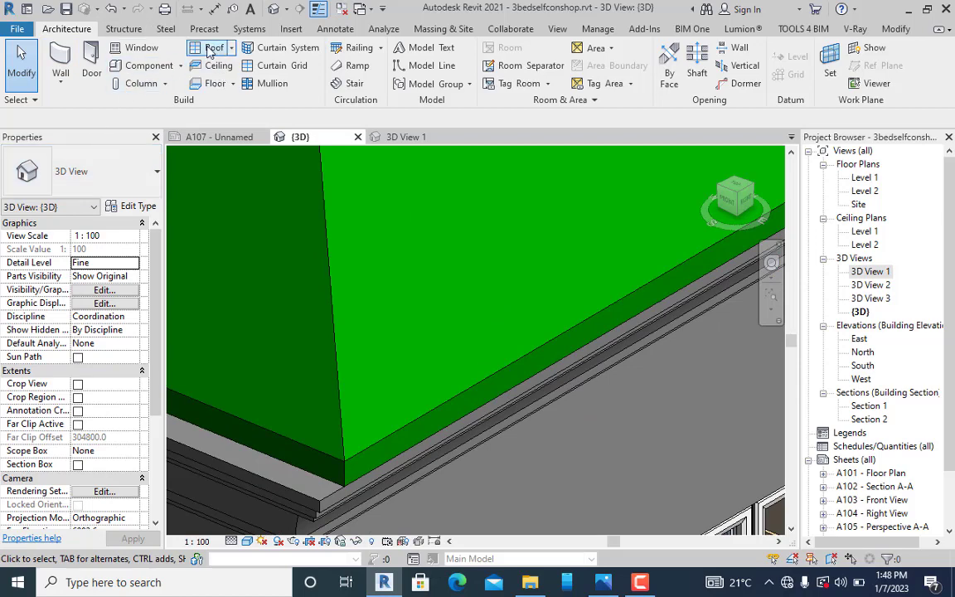
Place a standard Gutter type along the roof's eave edge.
{"action": "left_click", "coordinate": [231, 48]}
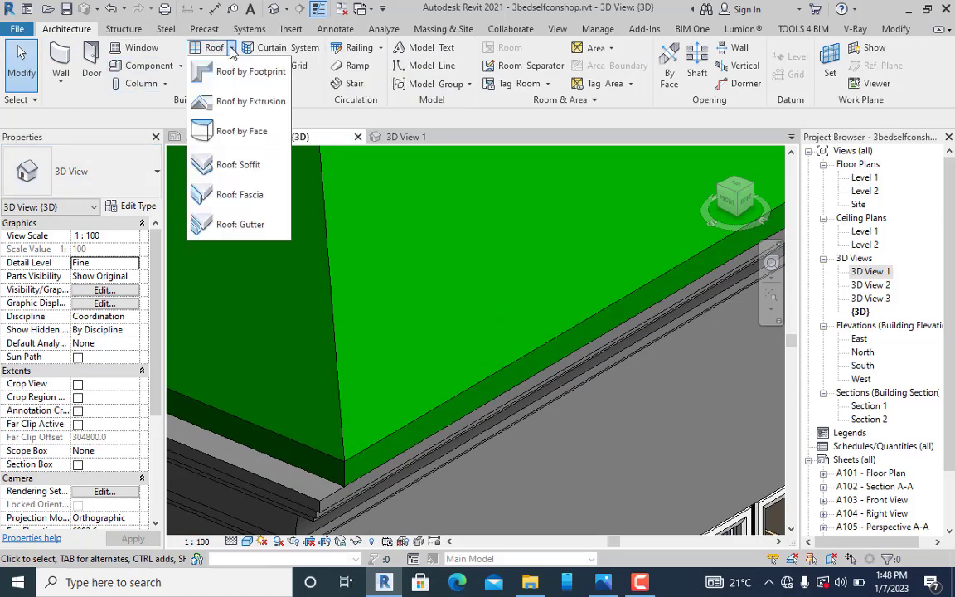
{"action": "left_click", "coordinate": [230, 228]}
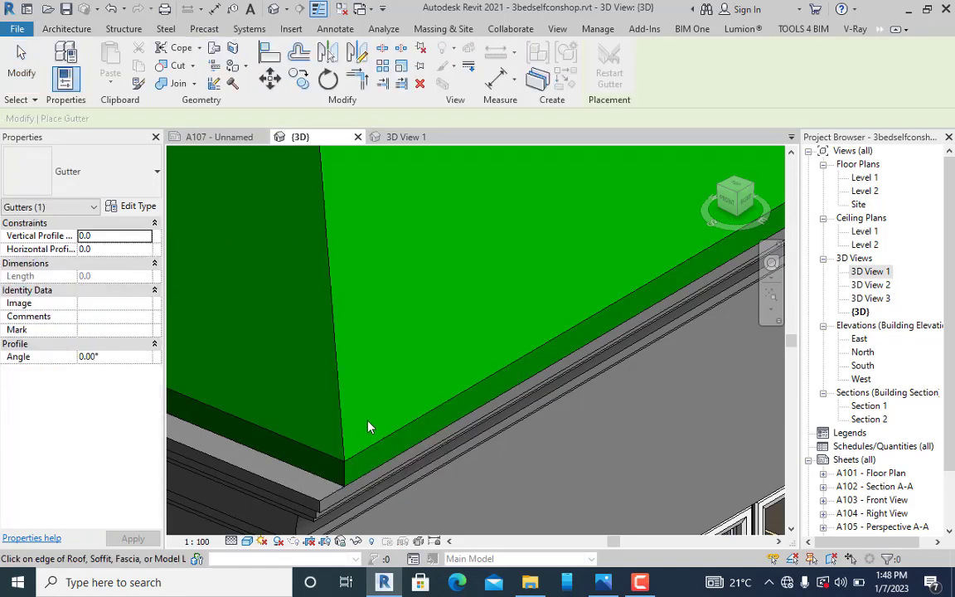
{"action": "left_click", "coordinate": [120, 183]}
{"action": "left_click", "coordinate": [80, 245]}
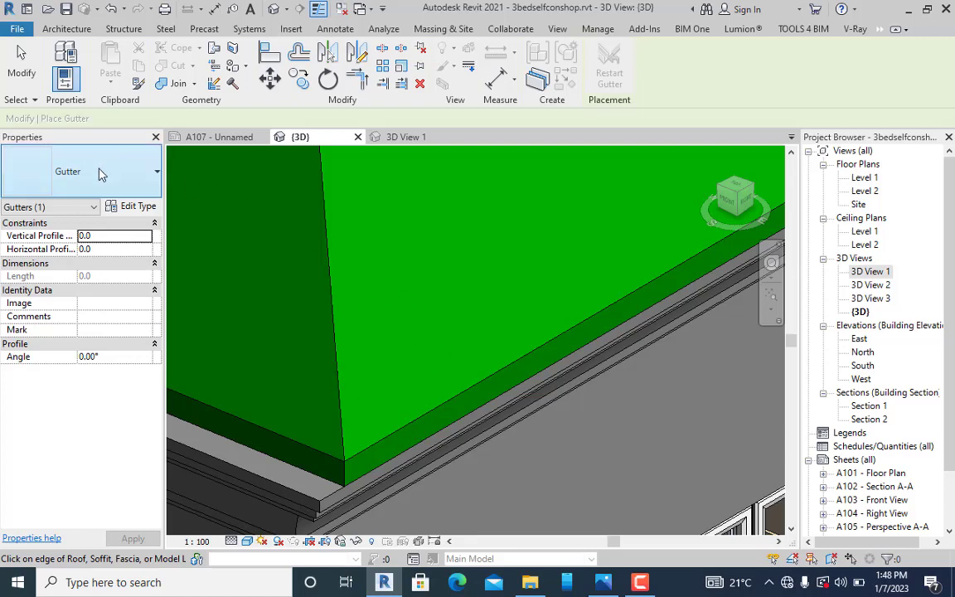
{"action": "left_click", "coordinate": [410, 437]}
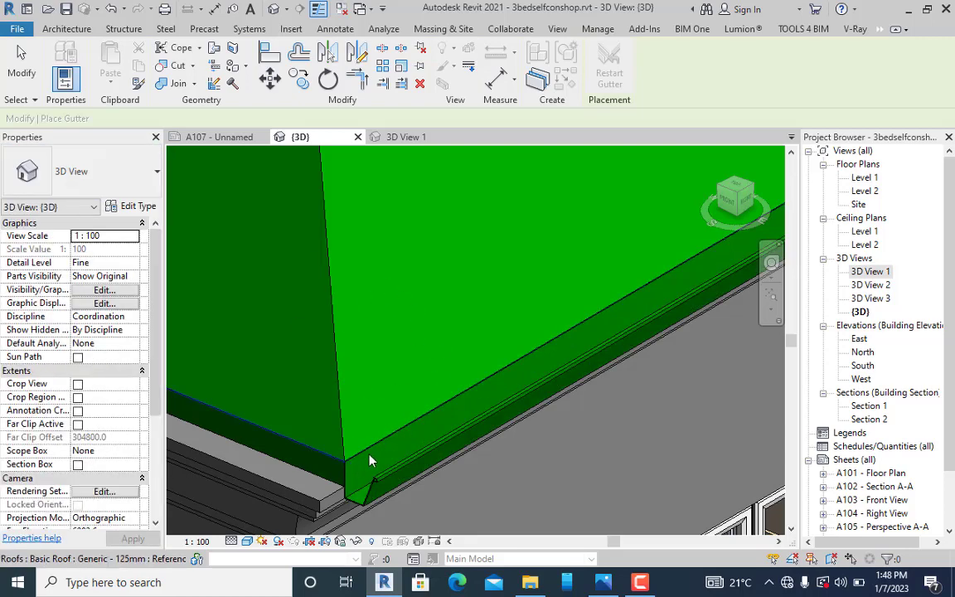
Turn the view to FRONT and zoom in on the new gutter's profile.
{"action": "middle_click_drag", "start_coordinate": [388, 461], "coordinate": [412, 479], "text": "shift"}
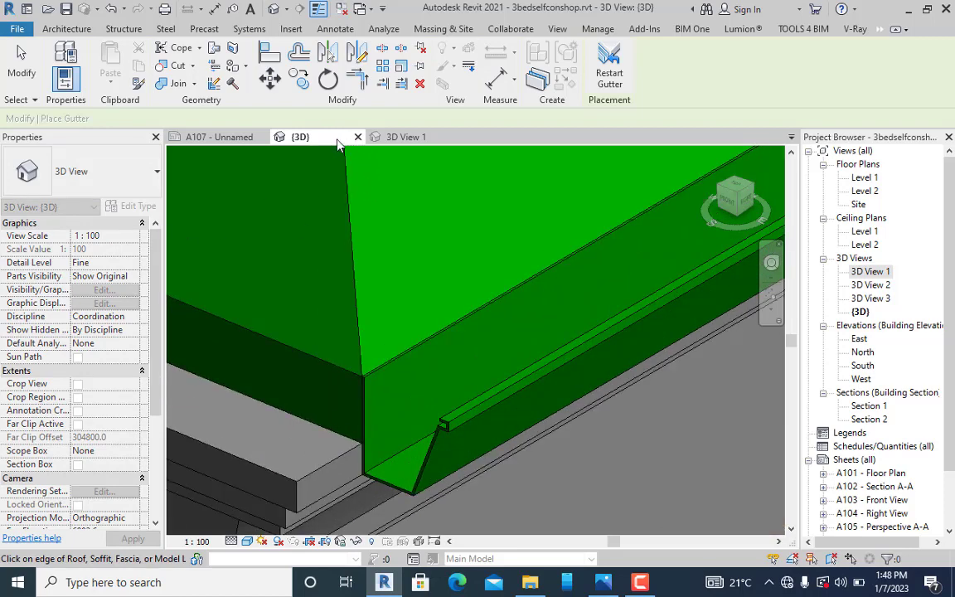
{"action": "left_click", "coordinate": [729, 207]}
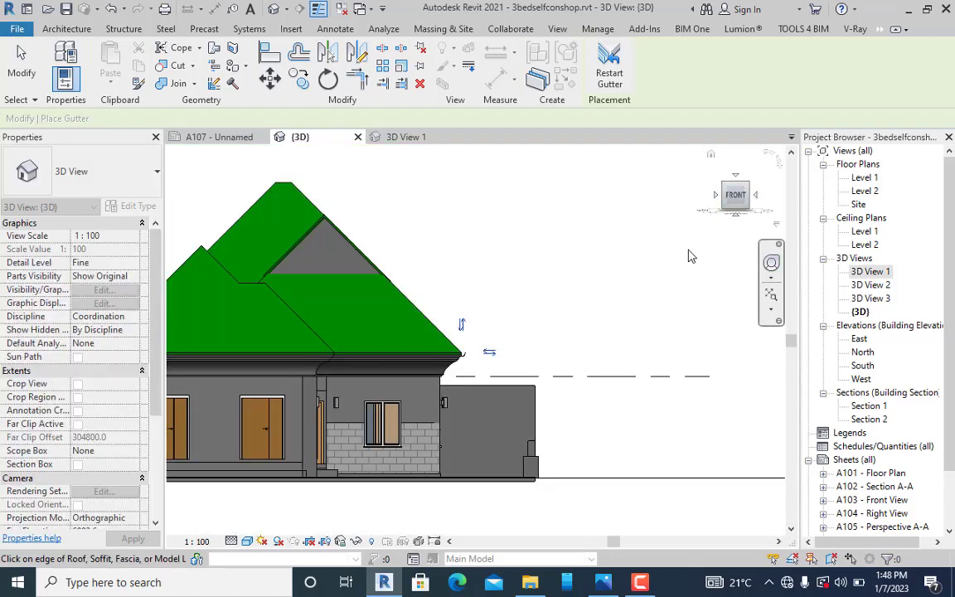
{"action": "scroll", "coordinate": [465, 322], "scroll_direction": "up", "scroll_amount": 5}
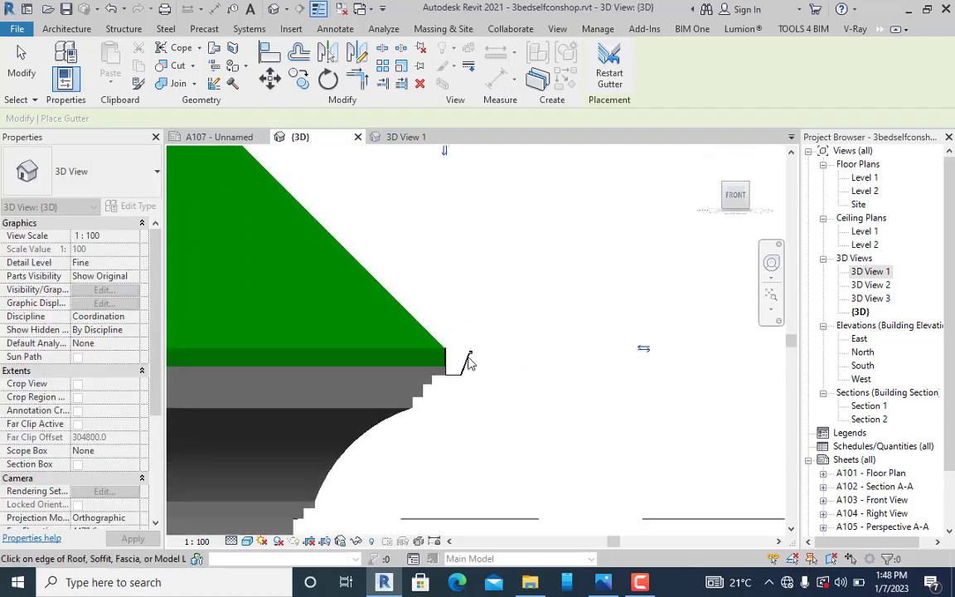
{"action": "scroll", "coordinate": [469, 358], "scroll_direction": "up", "scroll_amount": 4}
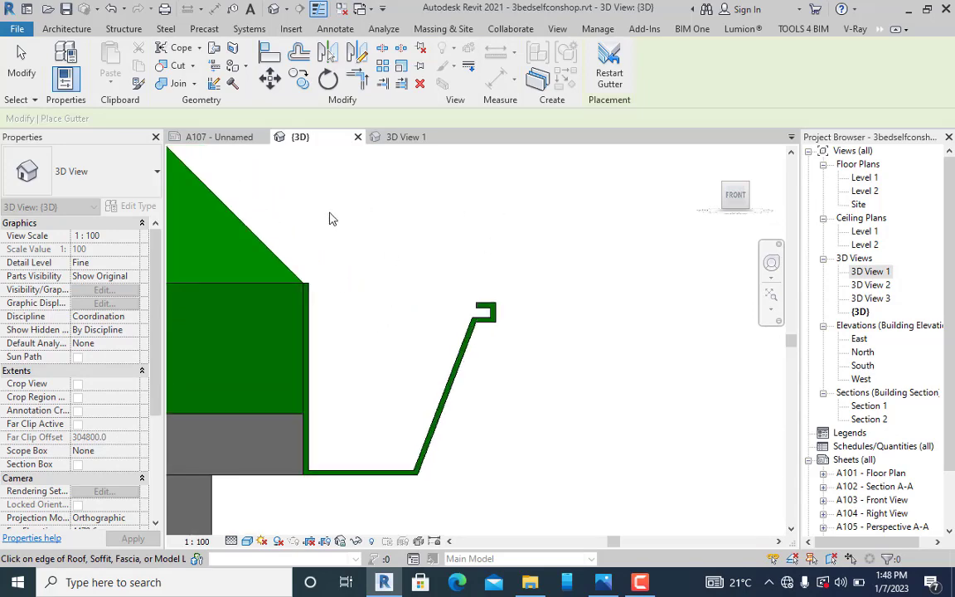
{"action": "key", "text": "Escape"}
{"action": "key", "text": "Escape"}
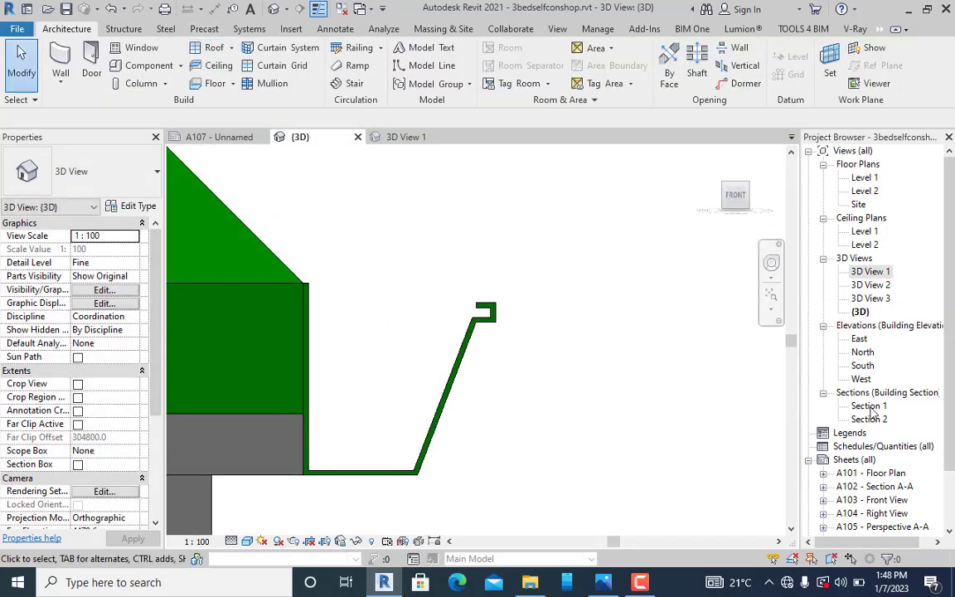
Open Section 1, zoom in on the gutter, and try a first measurement at the roof edge.
{"action": "double_click", "coordinate": [869, 406]}
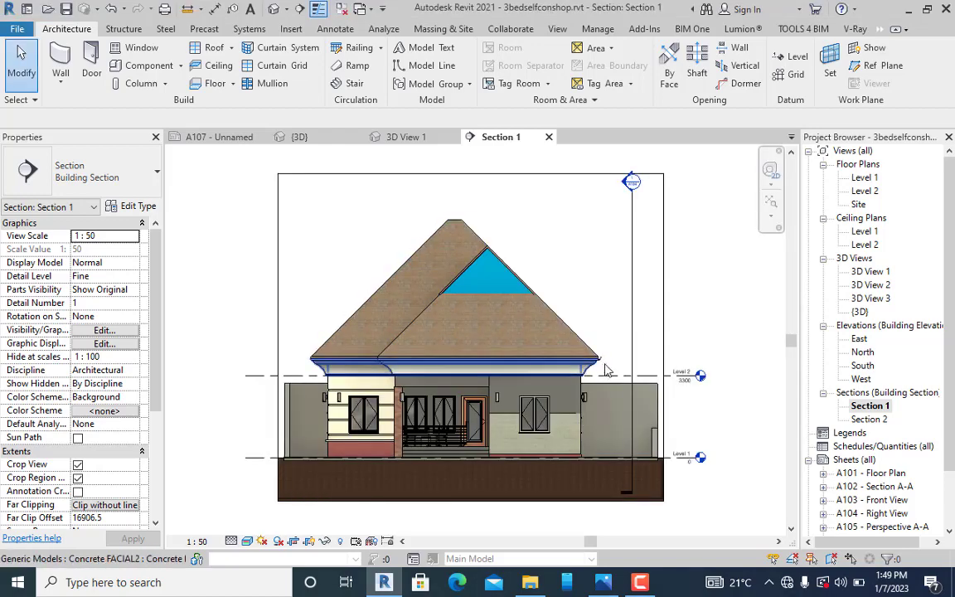
{"action": "scroll", "coordinate": [610, 357], "scroll_direction": "up", "scroll_amount": 8}
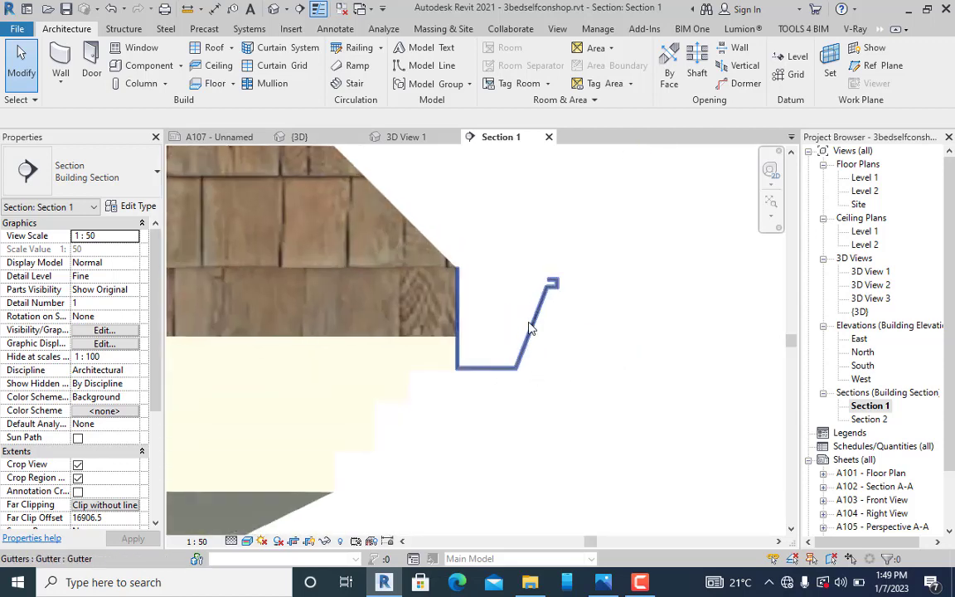
{"action": "scroll", "coordinate": [554, 290], "scroll_direction": "up", "scroll_amount": 3}
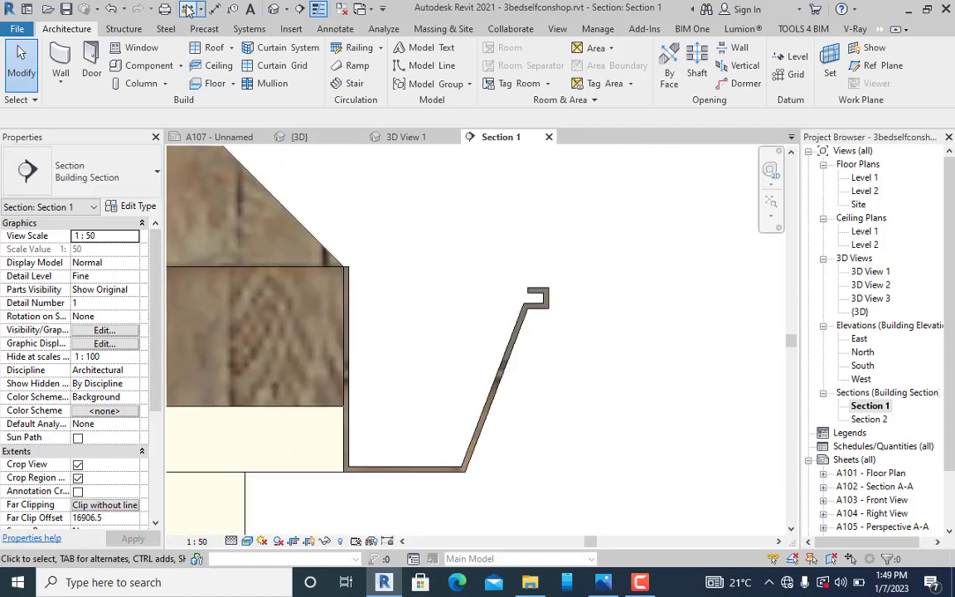
{"action": "left_click", "coordinate": [187, 9]}
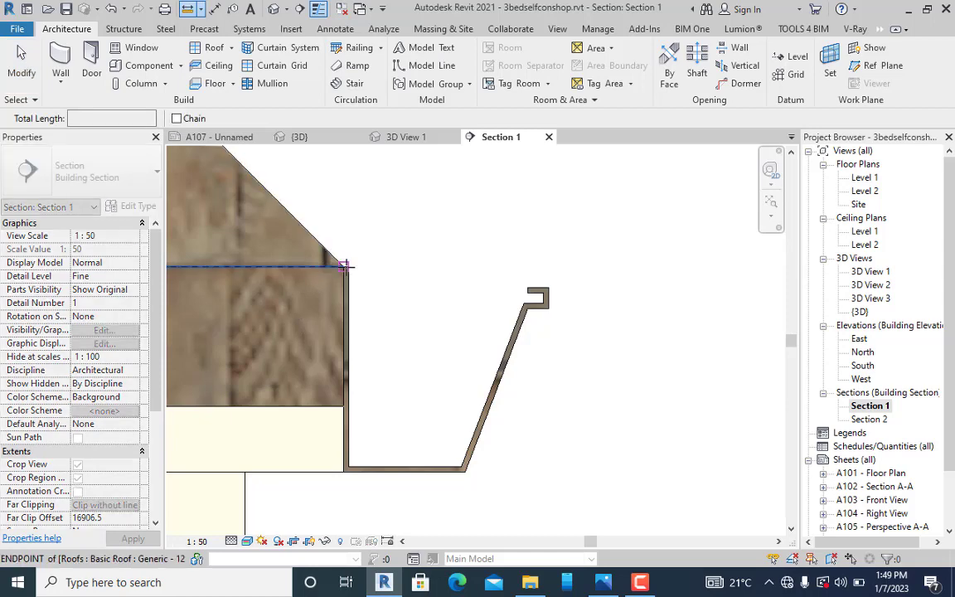
{"action": "left_click", "coordinate": [405, 282]}
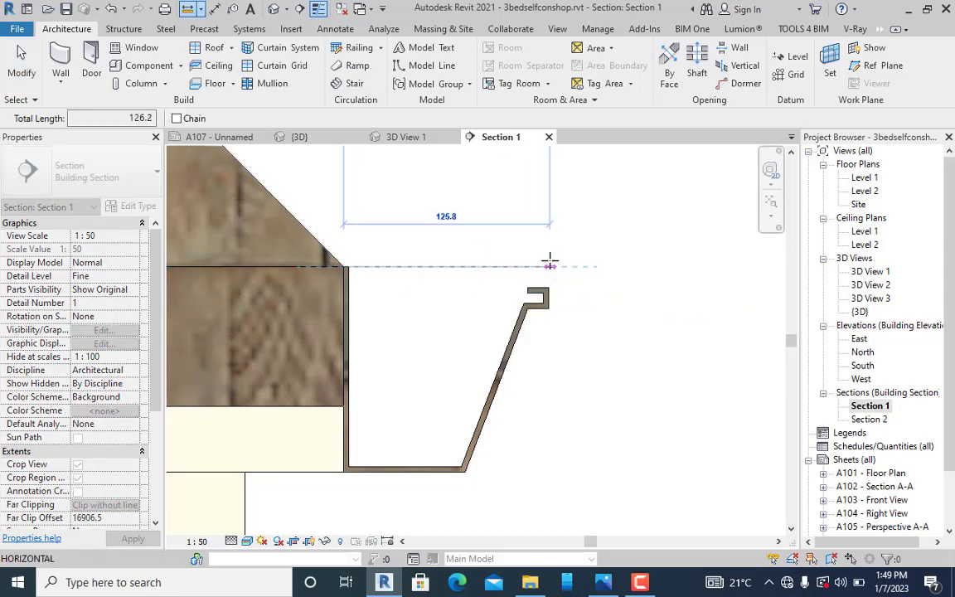
{"action": "left_click", "coordinate": [21, 62]}
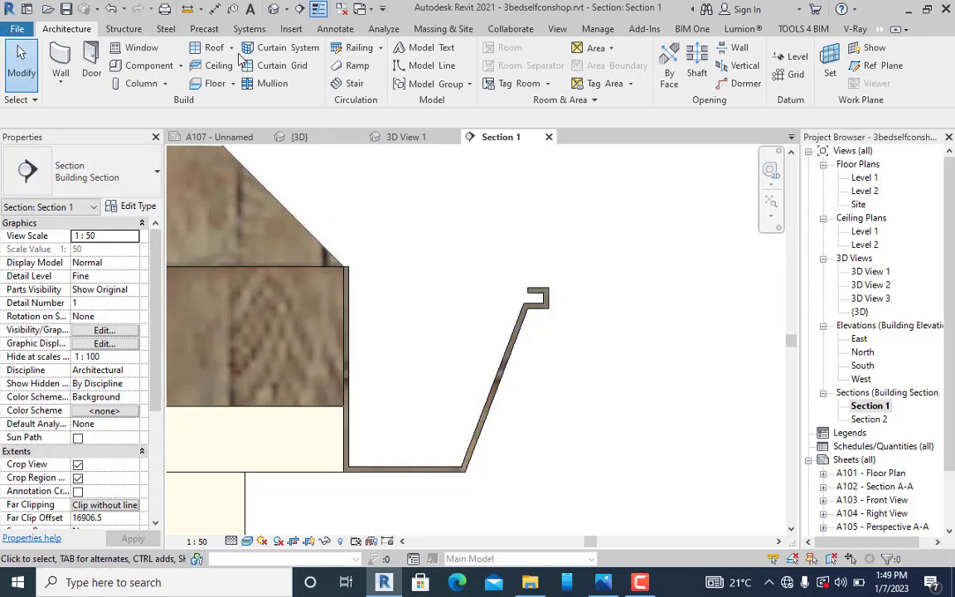
Measure from the wall's top corner to the gutter's bottom, outer lip (about 133.9) and depth (104.9).
{"action": "left_click", "coordinate": [188, 10]}
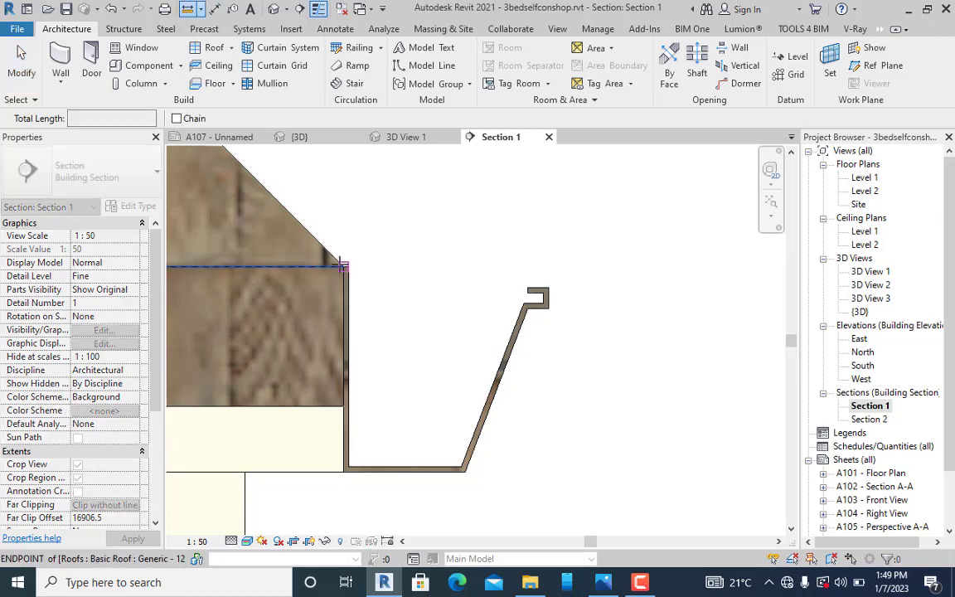
{"action": "left_click", "coordinate": [343, 267]}
{"action": "left_click", "coordinate": [342, 472]}
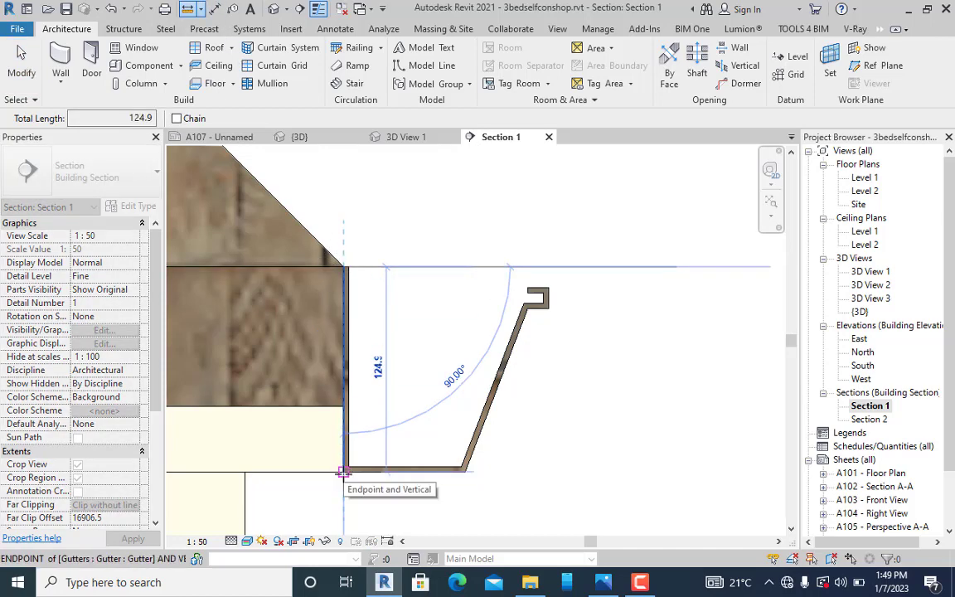
{"action": "left_click", "coordinate": [343, 266]}
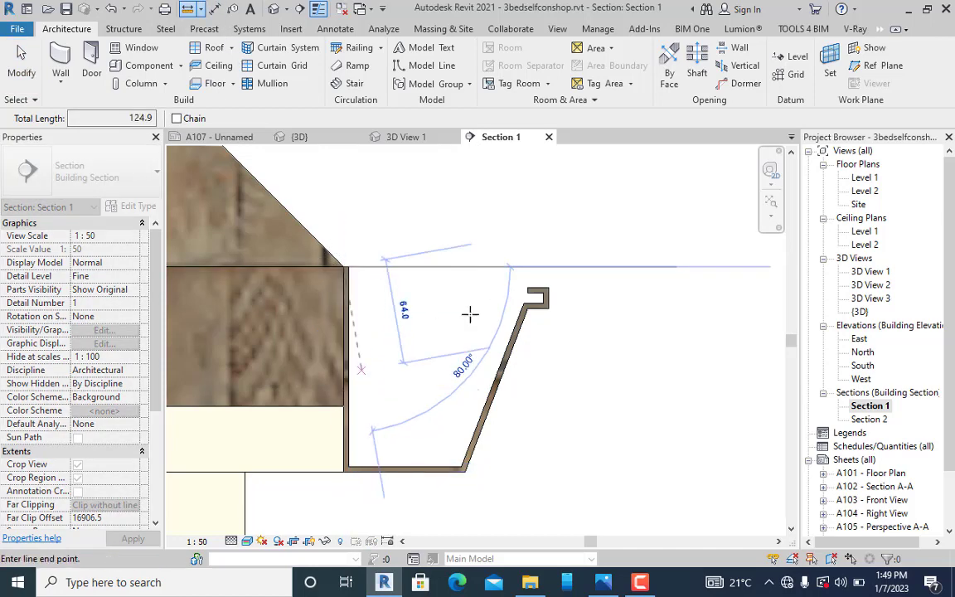
{"action": "left_click", "coordinate": [548, 270]}
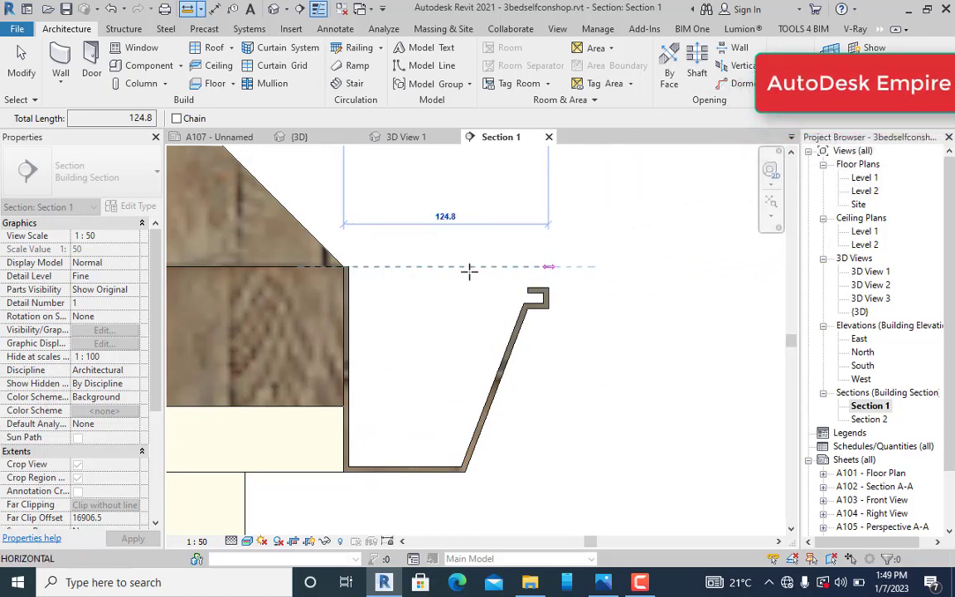
{"action": "left_click", "coordinate": [344, 266]}
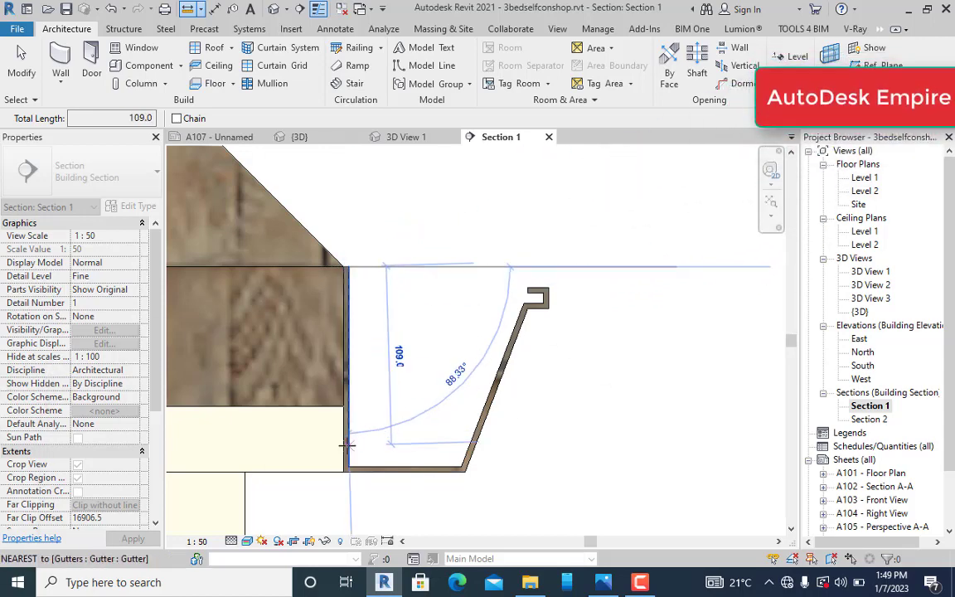
{"action": "left_click", "coordinate": [346, 439]}
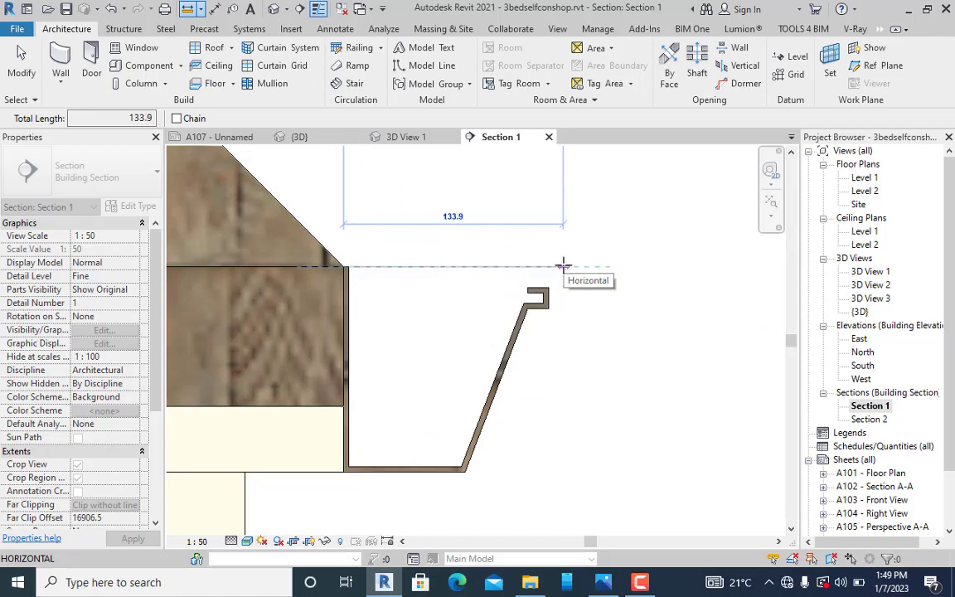
{"action": "key", "text": "Escape"}
{"action": "key", "text": "Escape"}
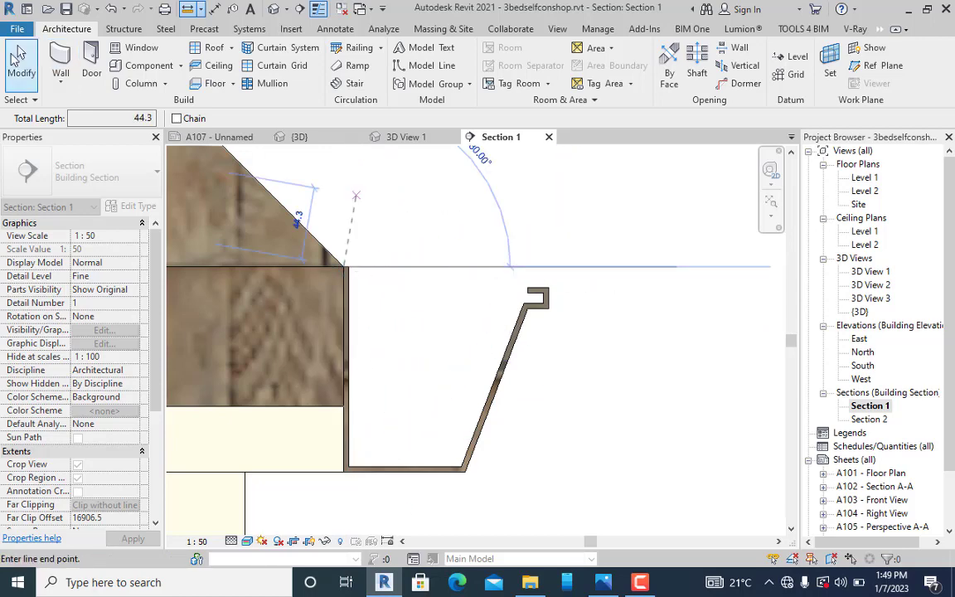
{"action": "scroll", "coordinate": [539, 321], "scroll_direction": "down", "scroll_amount": 4}
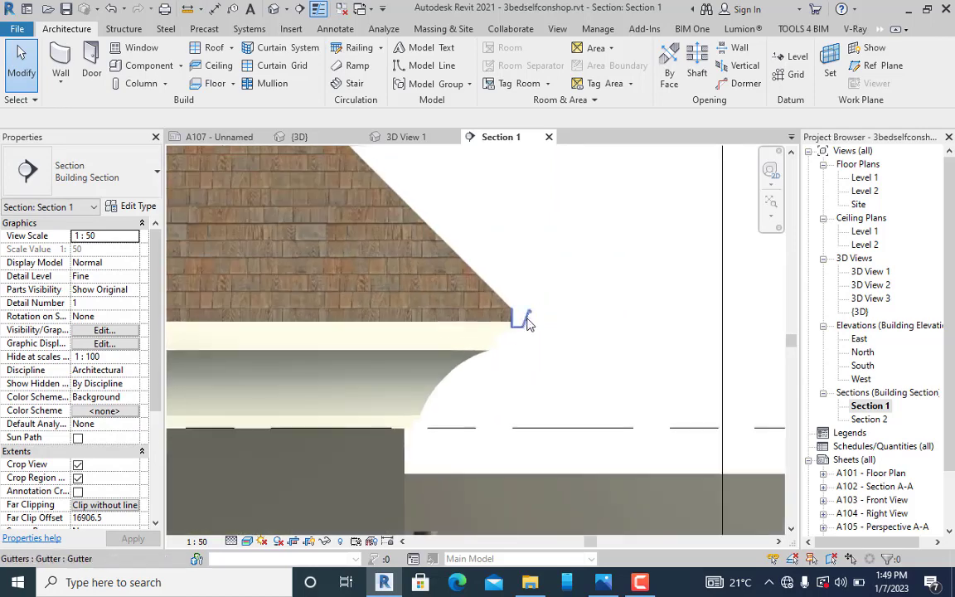
Return to the house's {3D} view and orbit it.
{"action": "left_click", "coordinate": [282, 136]}
{"action": "middle_click_drag", "start_coordinate": [431, 339], "coordinate": [321, 300], "text": "shift"}
{"action": "middle_click_drag", "start_coordinate": [356, 426], "coordinate": [448, 329]}
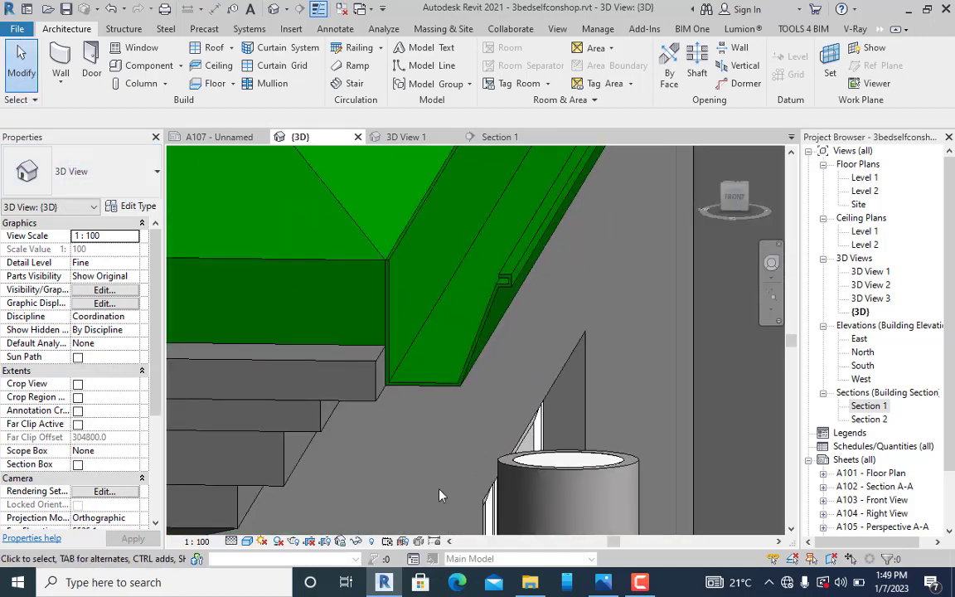
Create a new family from the English Metric Profile.rft template.
{"action": "left_click", "coordinate": [16, 29]}
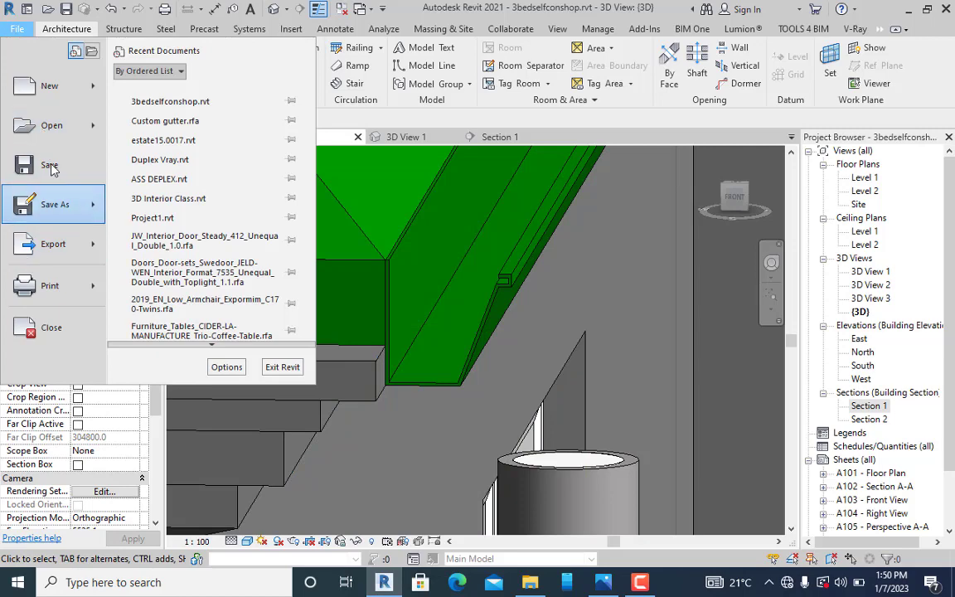
{"action": "mouse_move", "coordinate": [42, 78]}
{"action": "left_click", "coordinate": [219, 148]}
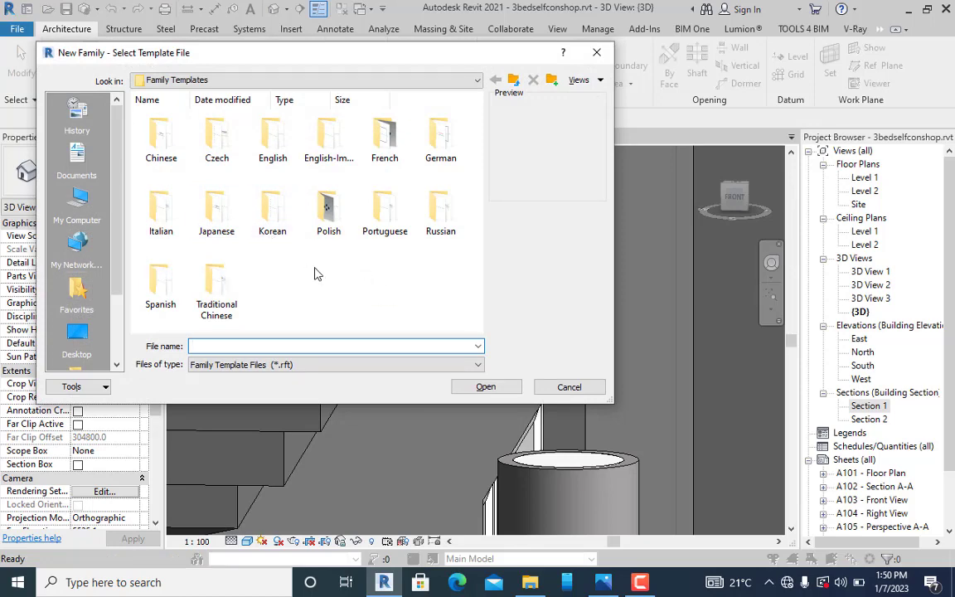
{"action": "double_click", "coordinate": [270, 141]}
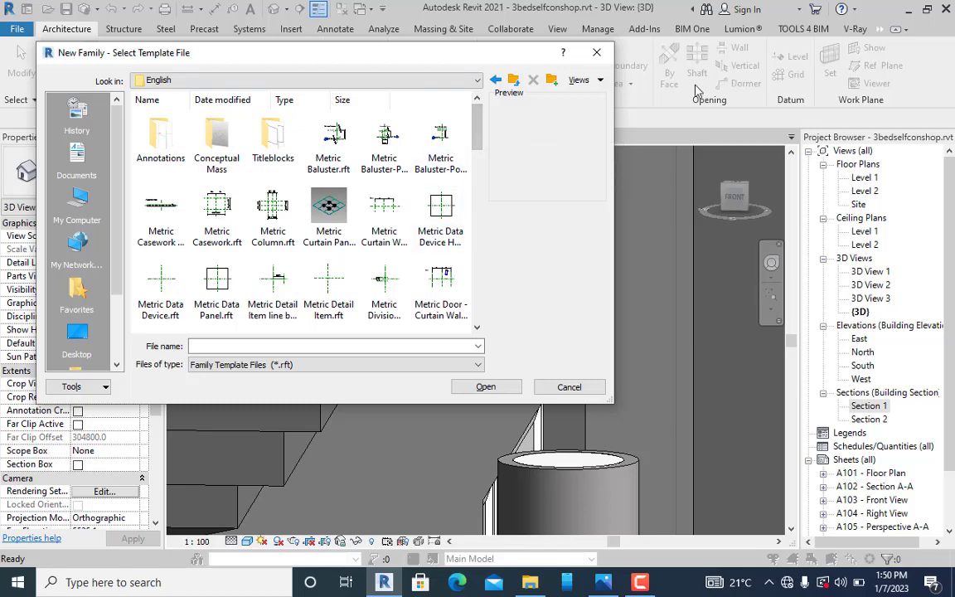
{"action": "left_click", "coordinate": [603, 81]}
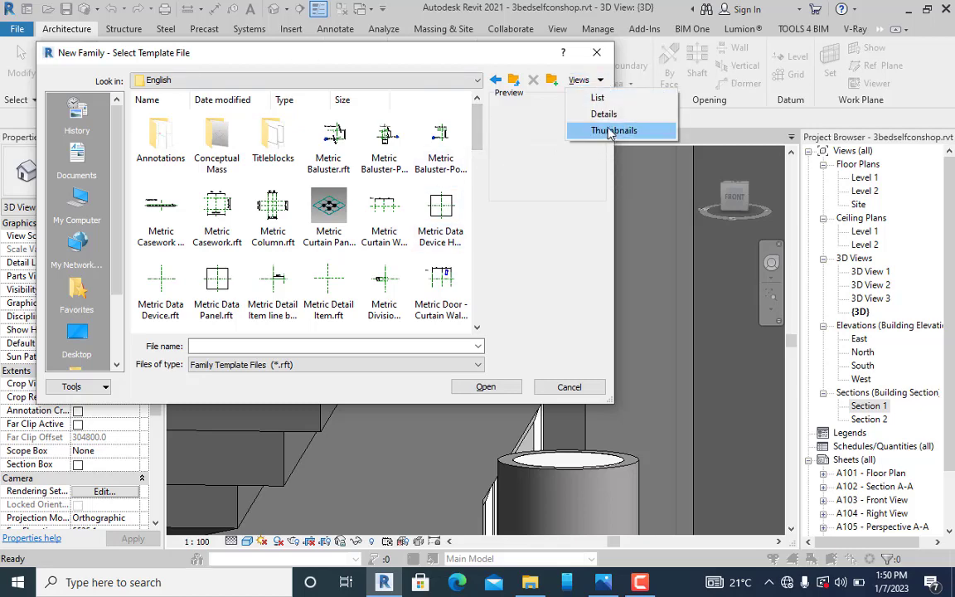
{"action": "left_click", "coordinate": [610, 113]}
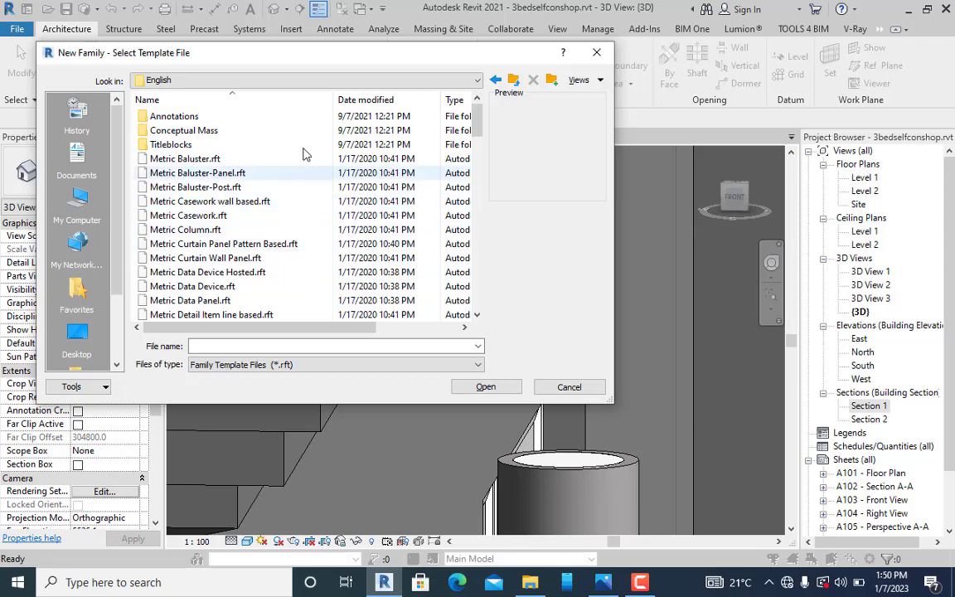
{"action": "left_click_drag", "start_coordinate": [479, 126], "coordinate": [487, 245]}
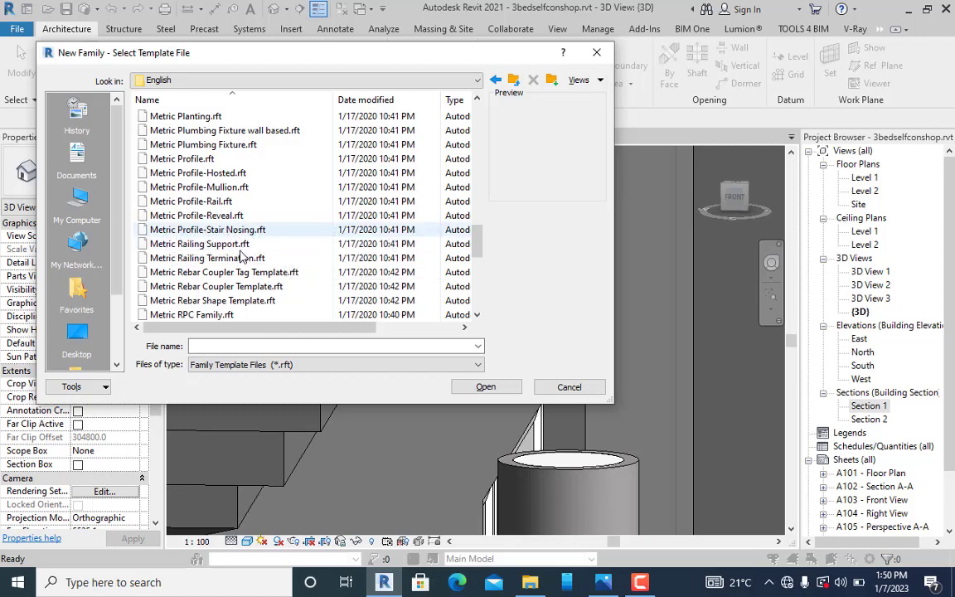
{"action": "left_click", "coordinate": [172, 160]}
{"action": "left_click", "coordinate": [489, 388]}
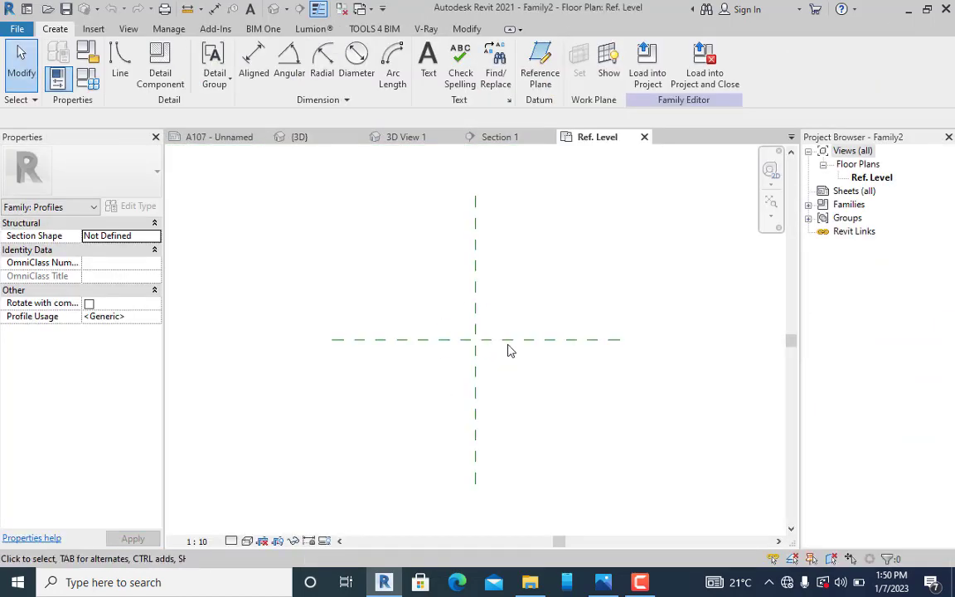
Frame the reference planes' intersection and get the Line tool ready, discarding false starts.
{"action": "scroll", "coordinate": [508, 348], "scroll_direction": "up", "scroll_amount": 3}
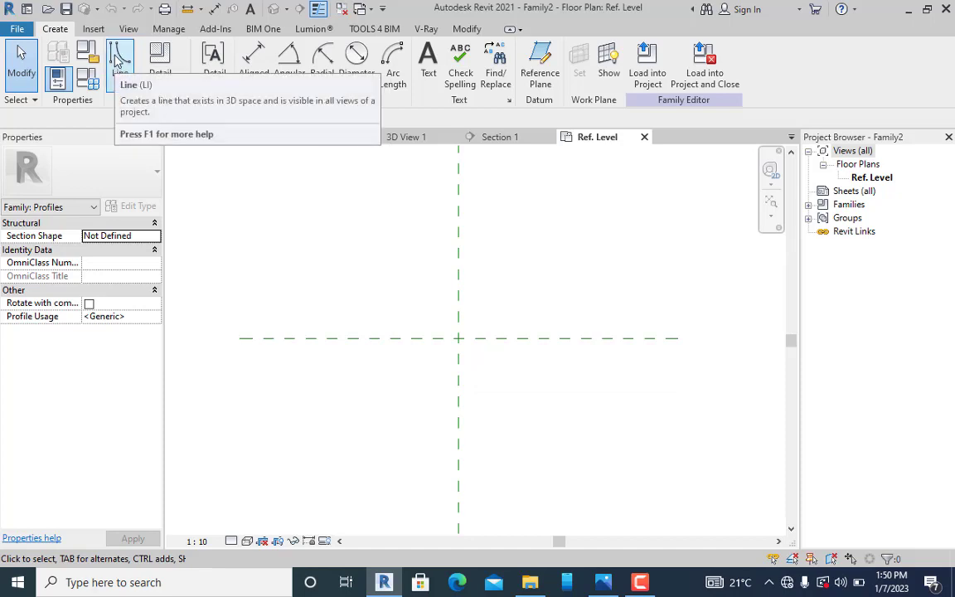
{"action": "left_click", "coordinate": [117, 64]}
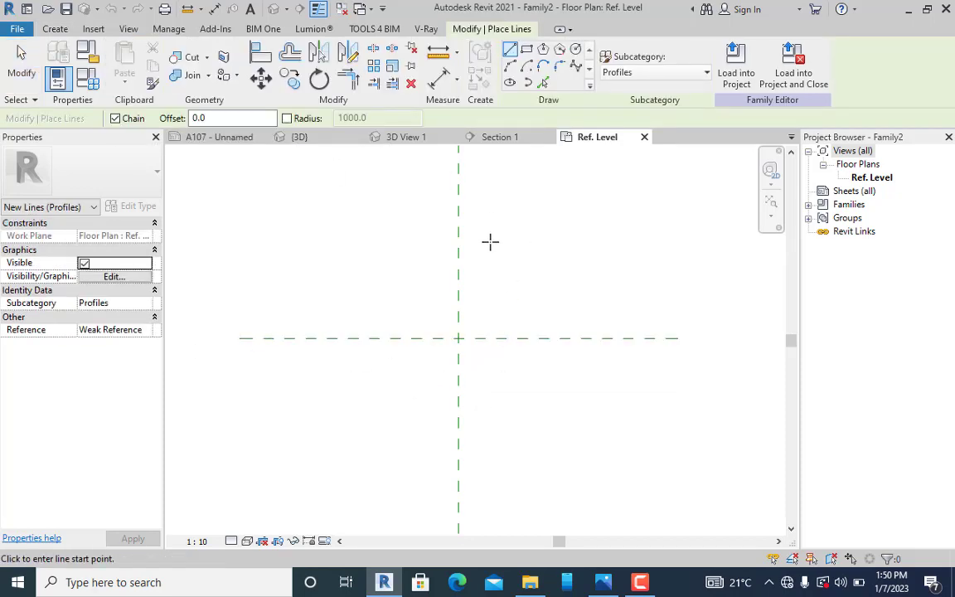
{"action": "left_click", "coordinate": [458, 339]}
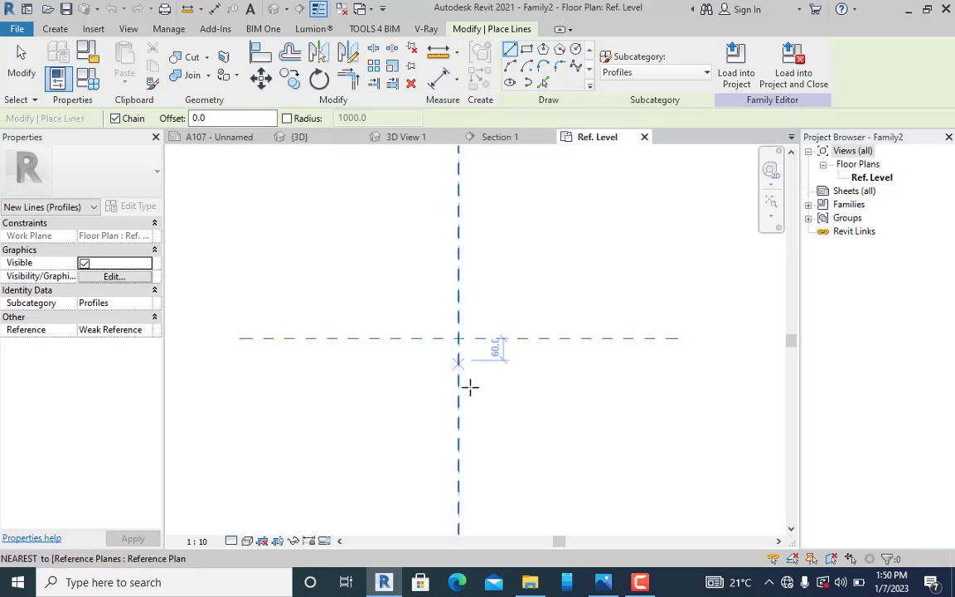
{"action": "scroll", "coordinate": [485, 332], "scroll_direction": "up", "scroll_amount": 2}
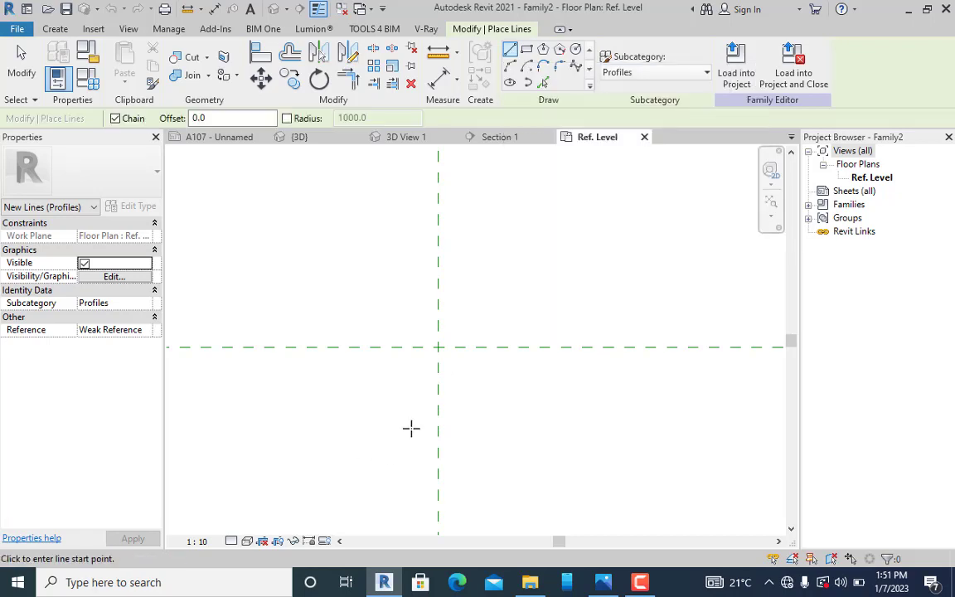
{"action": "middle_click_drag", "start_coordinate": [482, 366], "coordinate": [474, 355]}
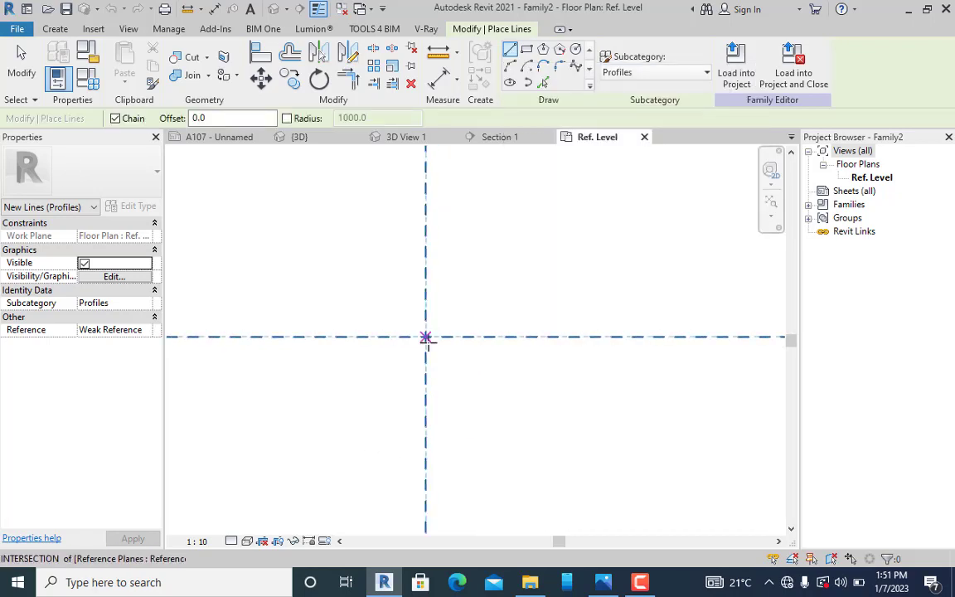
{"action": "left_click", "coordinate": [426, 336]}
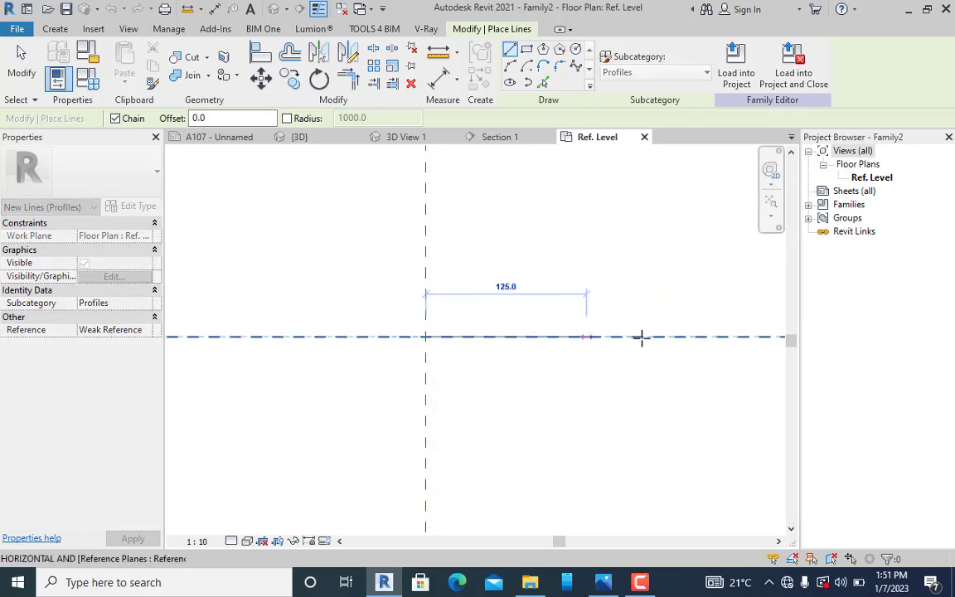
{"action": "left_click", "coordinate": [22, 62]}
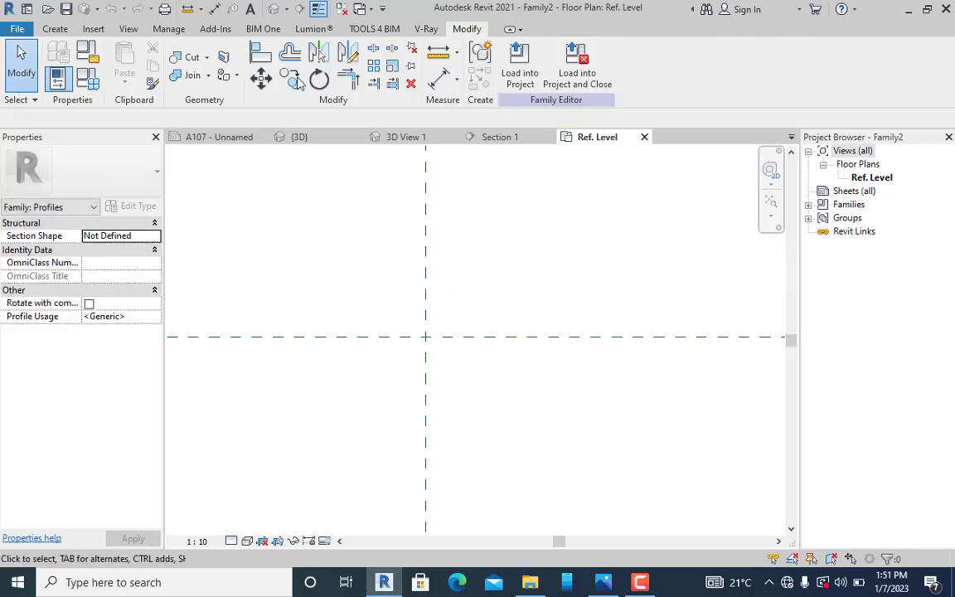
{"action": "left_click", "coordinate": [289, 52]}
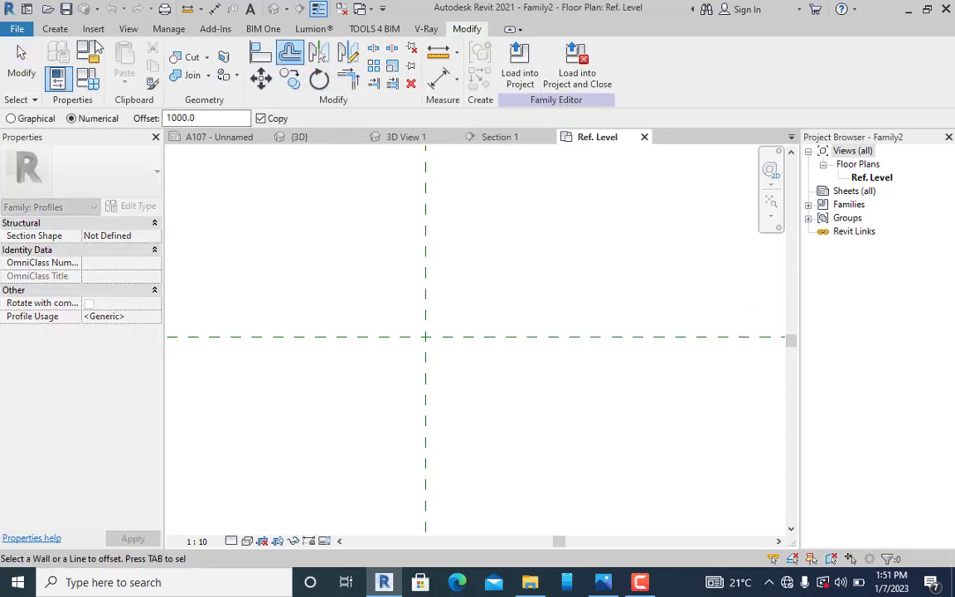
{"action": "left_click", "coordinate": [56, 29]}
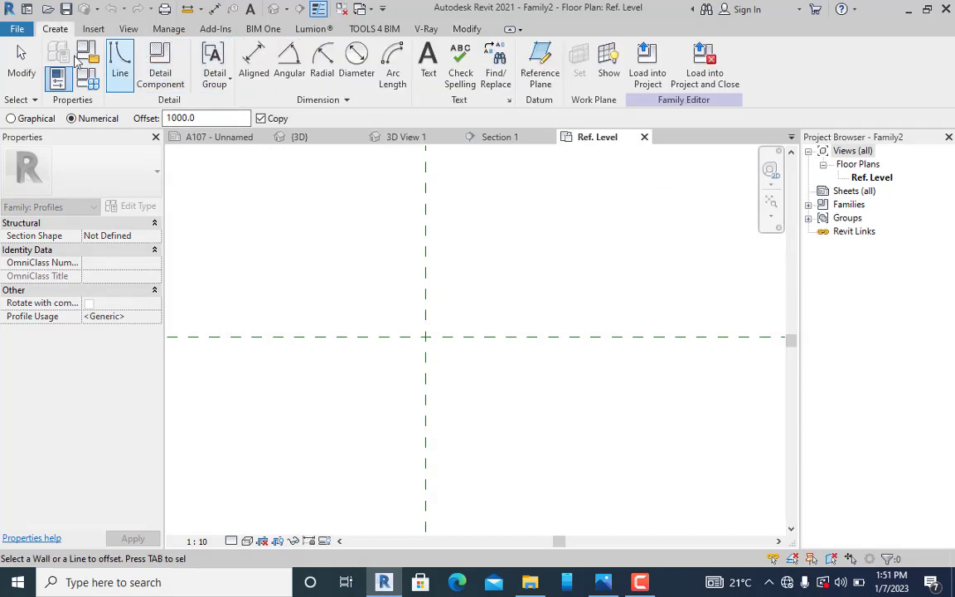
{"action": "left_click", "coordinate": [22, 62]}
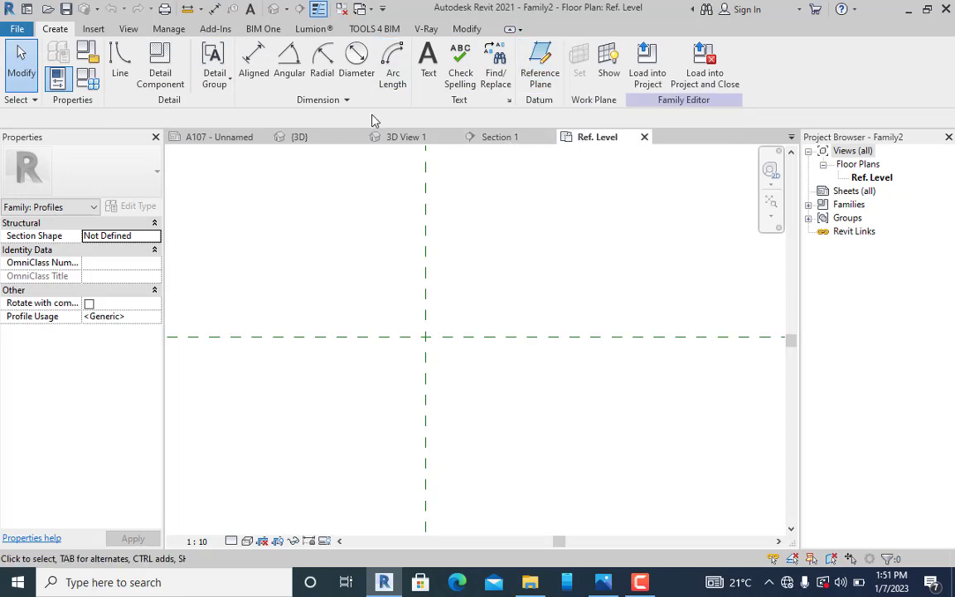
{"action": "left_click", "coordinate": [120, 62]}
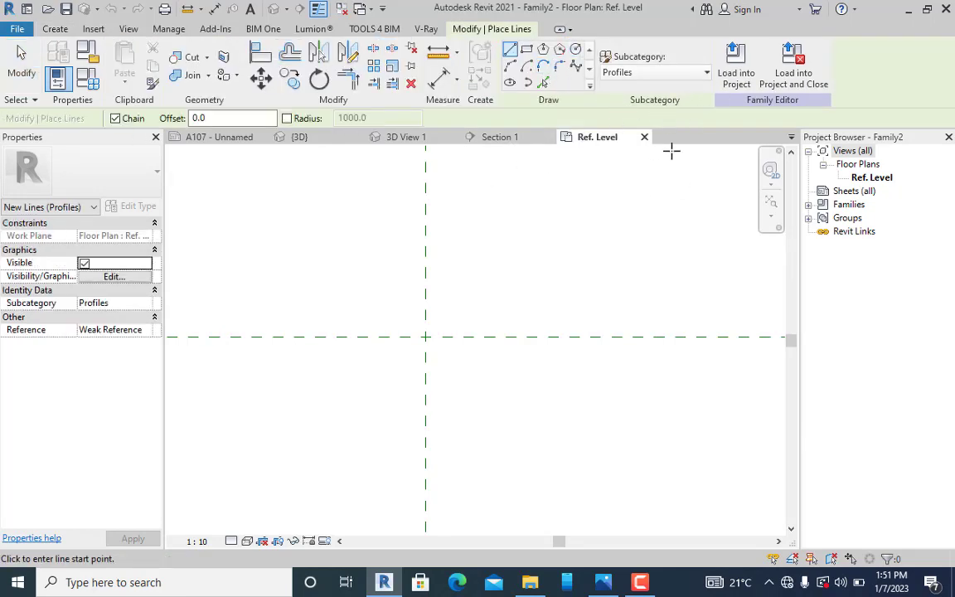
{"action": "left_click", "coordinate": [425, 337]}
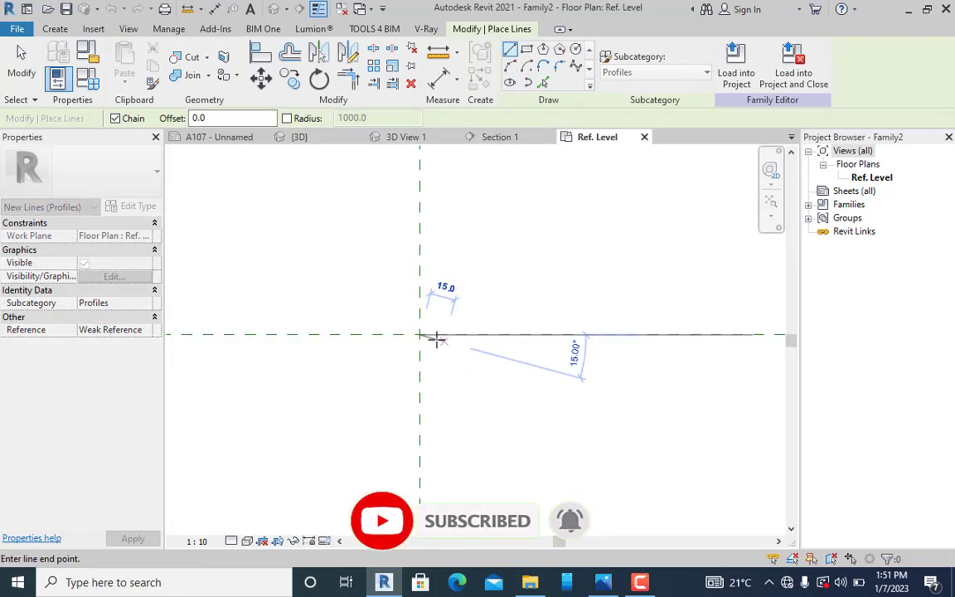
{"action": "key", "text": "Escape"}
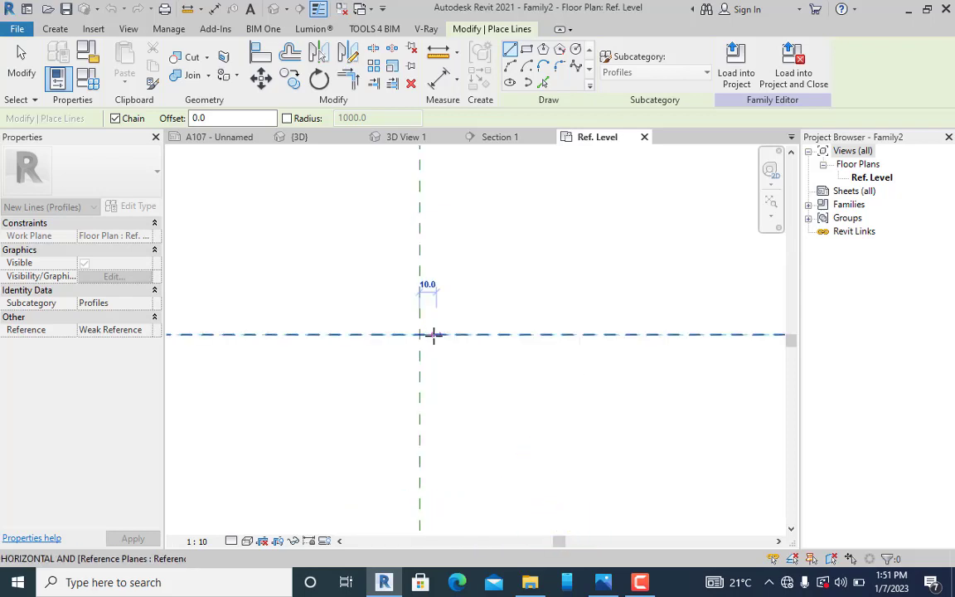
Draw a 115-long horizontal top line along the reference plane.
{"action": "left_click", "coordinate": [434, 335]}
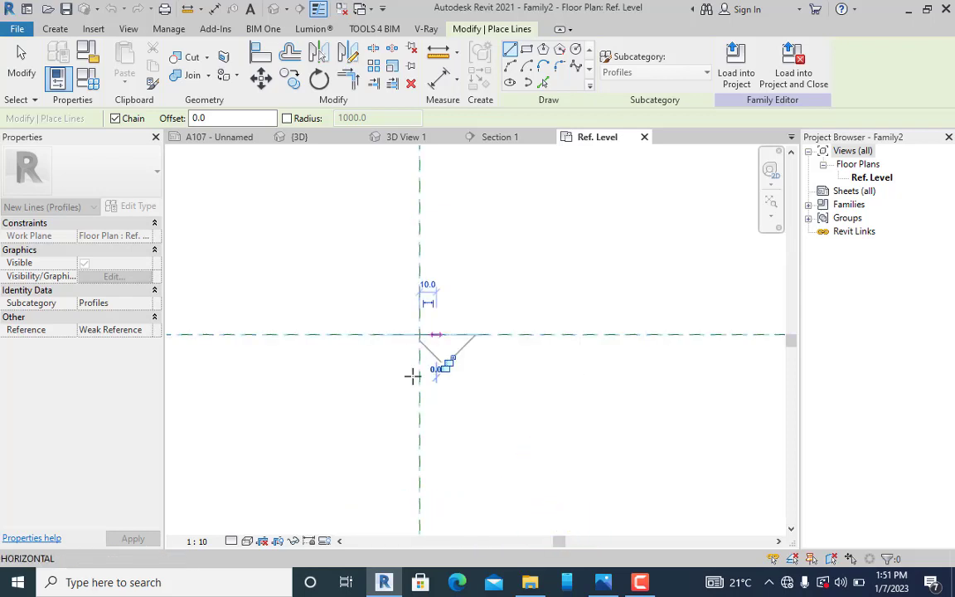
{"action": "left_click", "coordinate": [632, 334]}
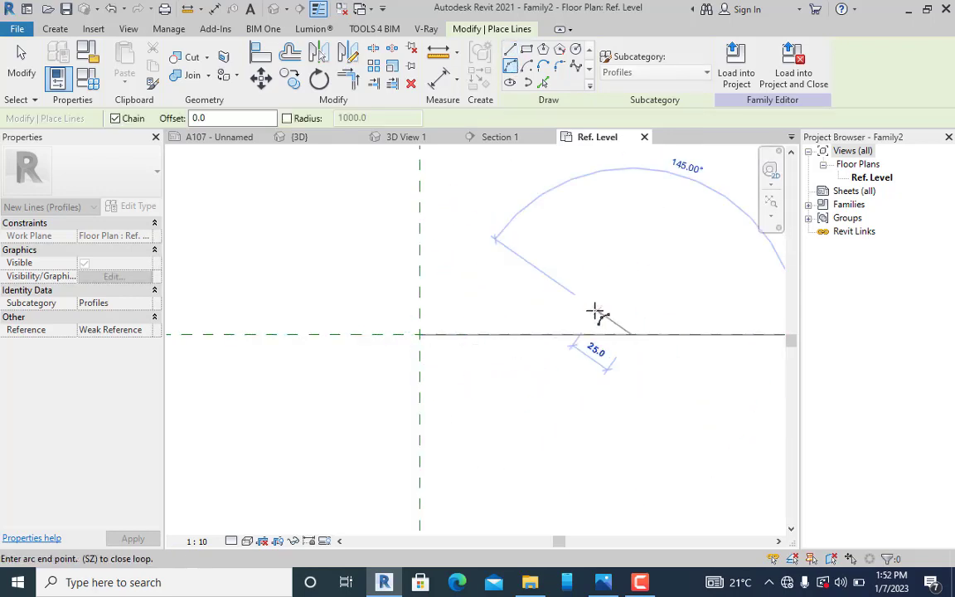
{"action": "key", "text": "Escape"}
Add an arc between the top line's ends, forming a semicircle below it.
{"action": "left_click", "coordinate": [437, 335]}
{"action": "left_click", "coordinate": [631, 335]}
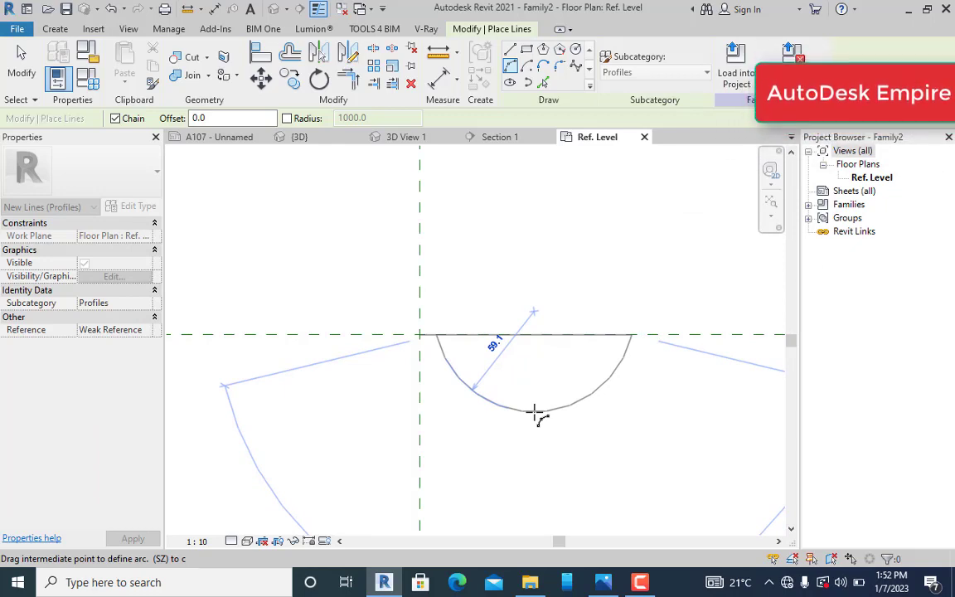
{"action": "left_click", "coordinate": [534, 412]}
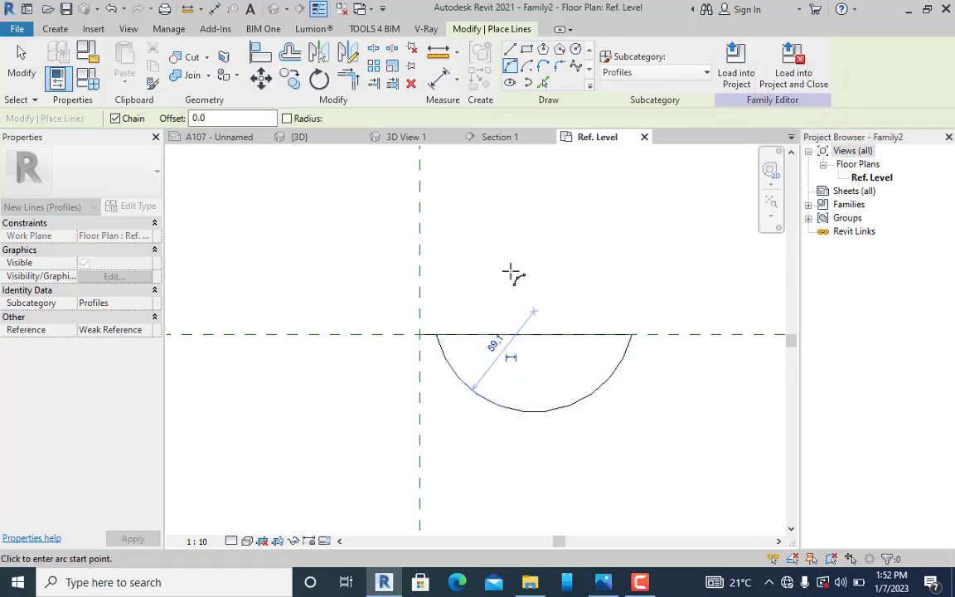
Delete the straight top line, then undo to restore the short 10.0 line at the arc's end.
{"action": "key", "text": "Escape"}
{"action": "key", "text": "Escape"}
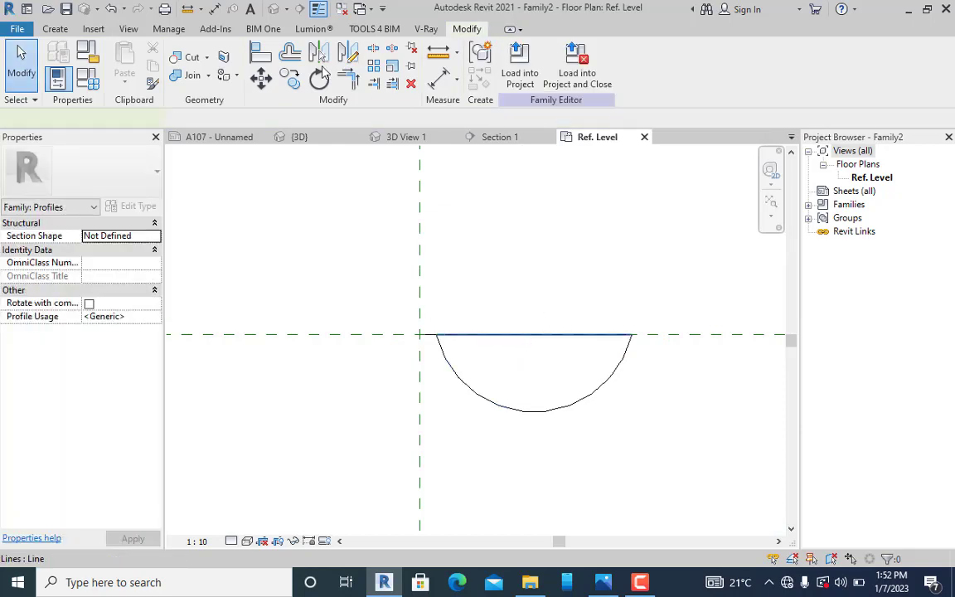
{"action": "left_click", "coordinate": [439, 334]}
{"action": "key", "text": "Delete"}
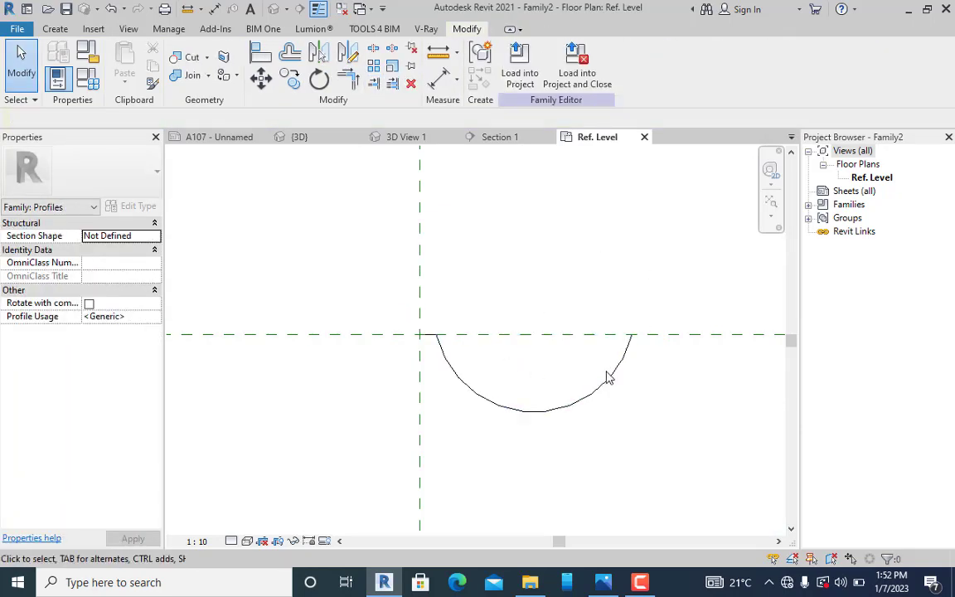
{"action": "left_click", "coordinate": [609, 378]}
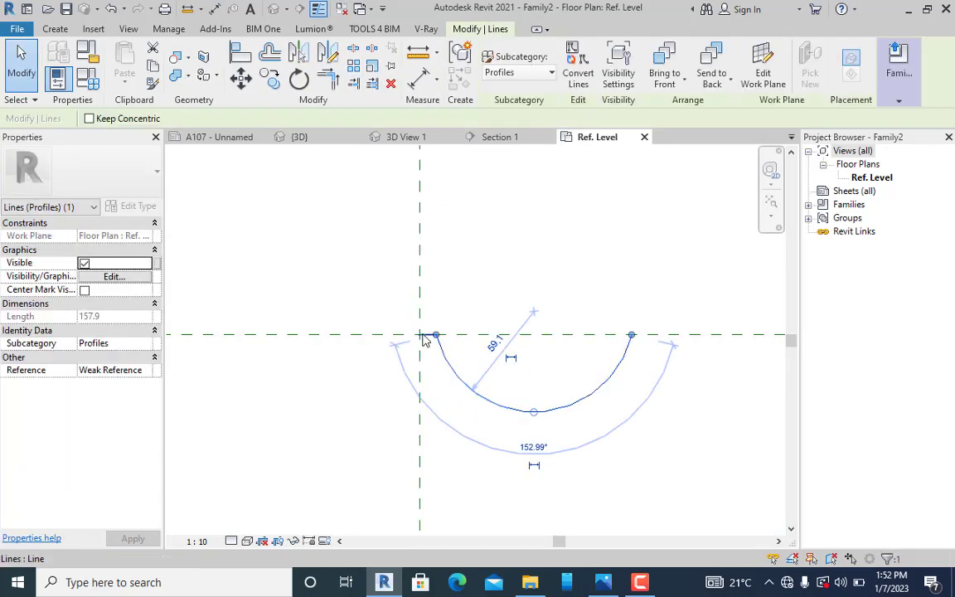
{"action": "key", "text": "ctrl+z"}
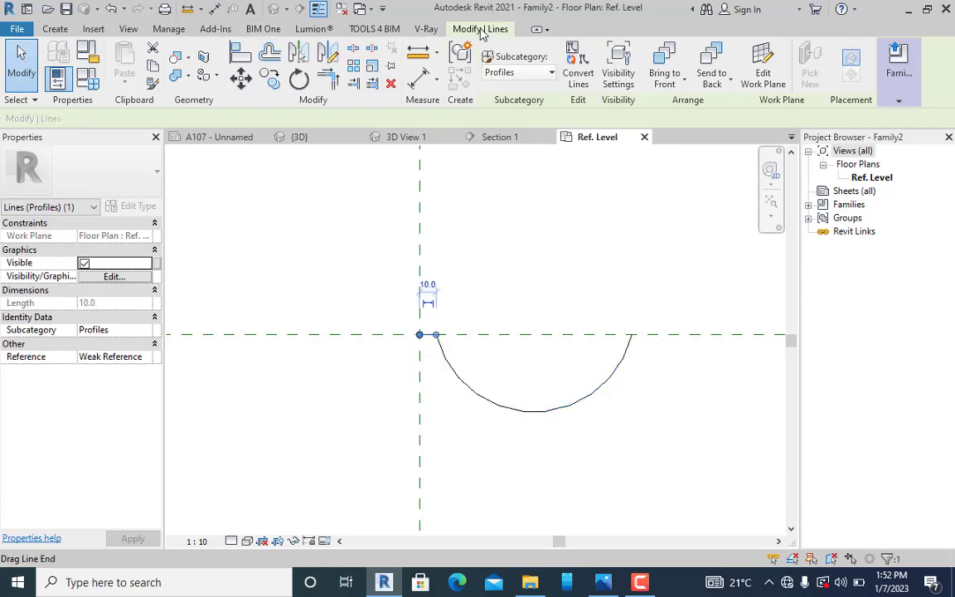
Draw the right lip: a 10.0 horizontal segment, a short vertical, and a 5.0 inward segment.
{"action": "left_click", "coordinate": [54, 29]}
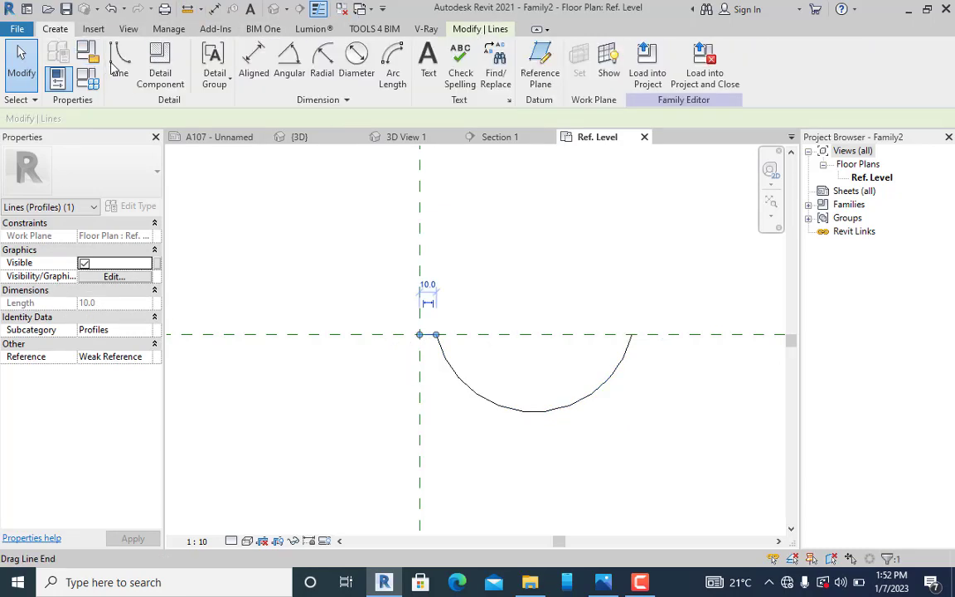
{"action": "left_click", "coordinate": [119, 58]}
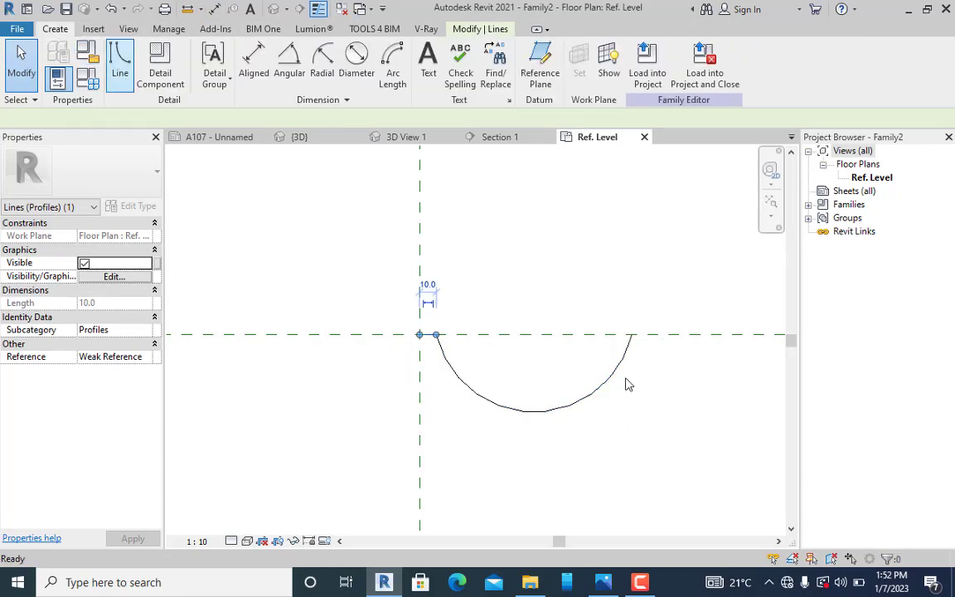
{"action": "left_click", "coordinate": [632, 334]}
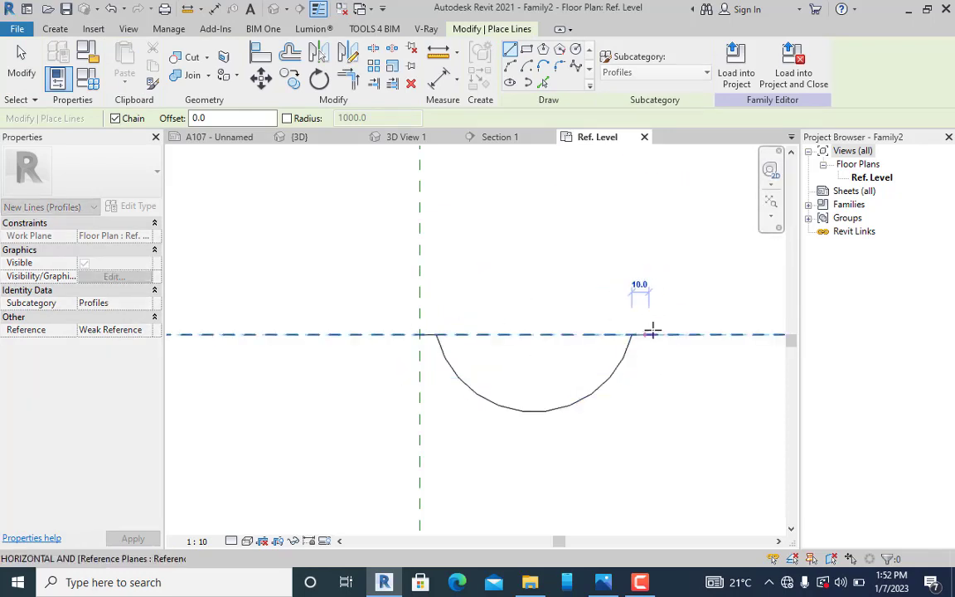
{"action": "left_click", "coordinate": [651, 333]}
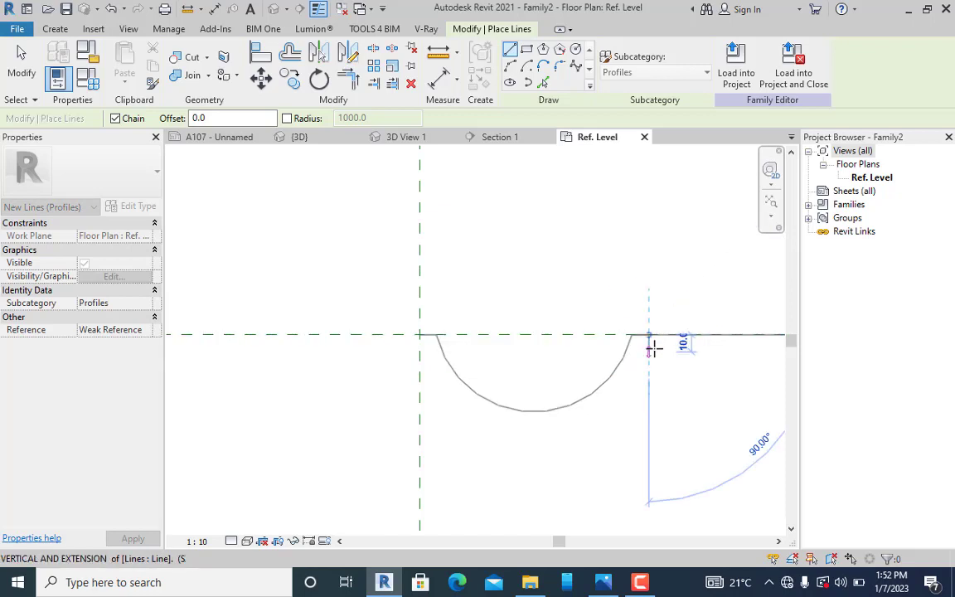
{"action": "scroll", "coordinate": [650, 342], "scroll_direction": "up", "scroll_amount": 5}
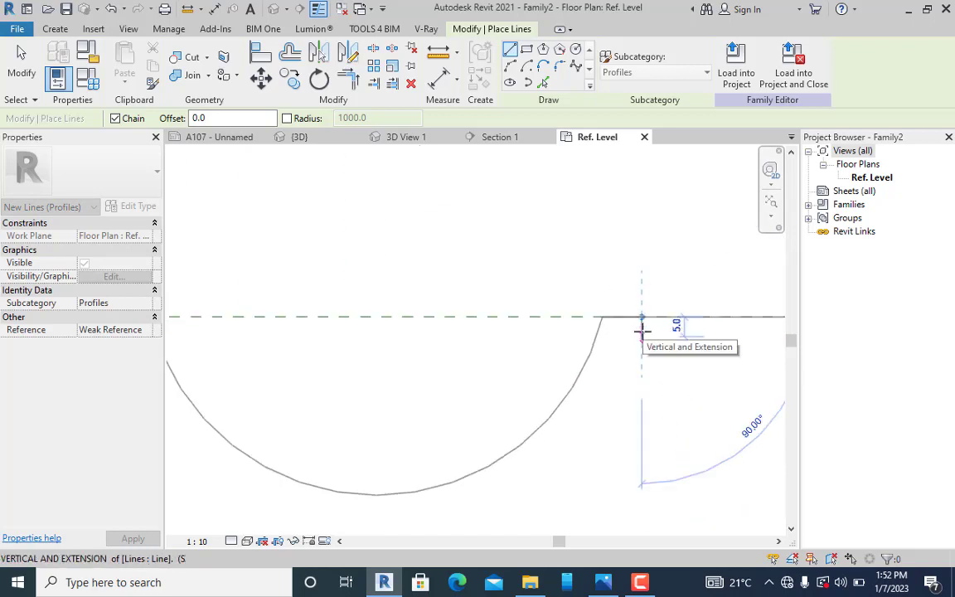
{"action": "left_click", "coordinate": [642, 335]}
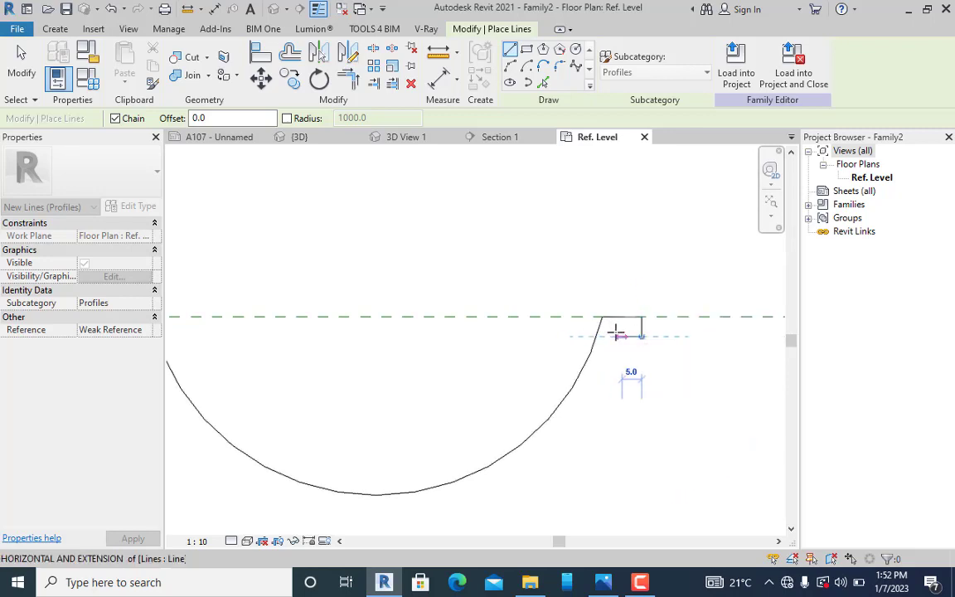
{"action": "left_click", "coordinate": [618, 334]}
Draw an inner arc across the gutter parallel to the outer curve for even wall thickness.
{"action": "left_click", "coordinate": [510, 65]}
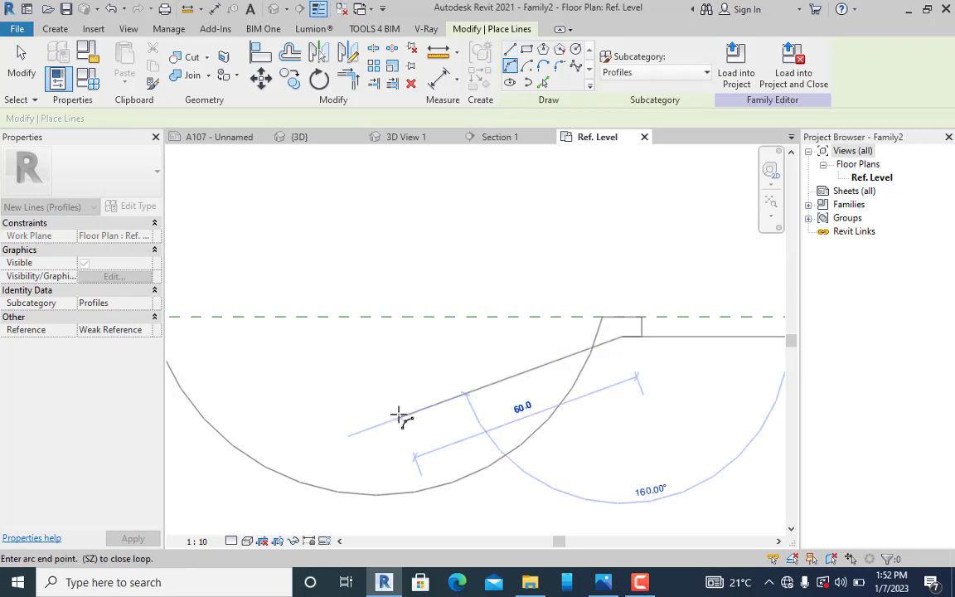
{"action": "scroll", "coordinate": [394, 411], "scroll_direction": "down", "scroll_amount": 3}
{"action": "left_click", "coordinate": [265, 359]}
{"action": "left_click", "coordinate": [241, 380]}
{"action": "scroll", "coordinate": [245, 375], "scroll_direction": "up", "scroll_amount": 3}
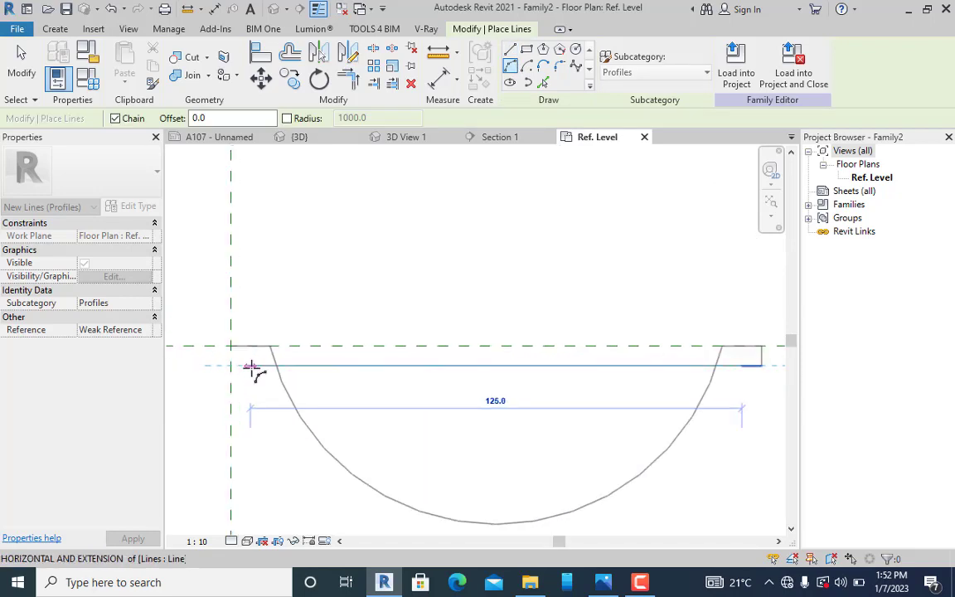
{"action": "left_click", "coordinate": [254, 364]}
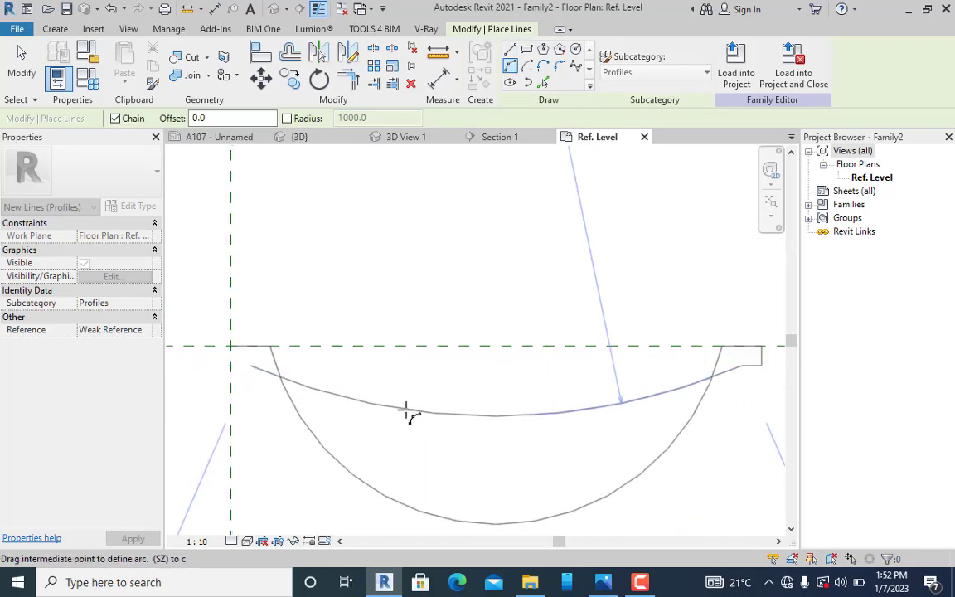
{"action": "scroll", "coordinate": [411, 385], "scroll_direction": "down", "scroll_amount": 2}
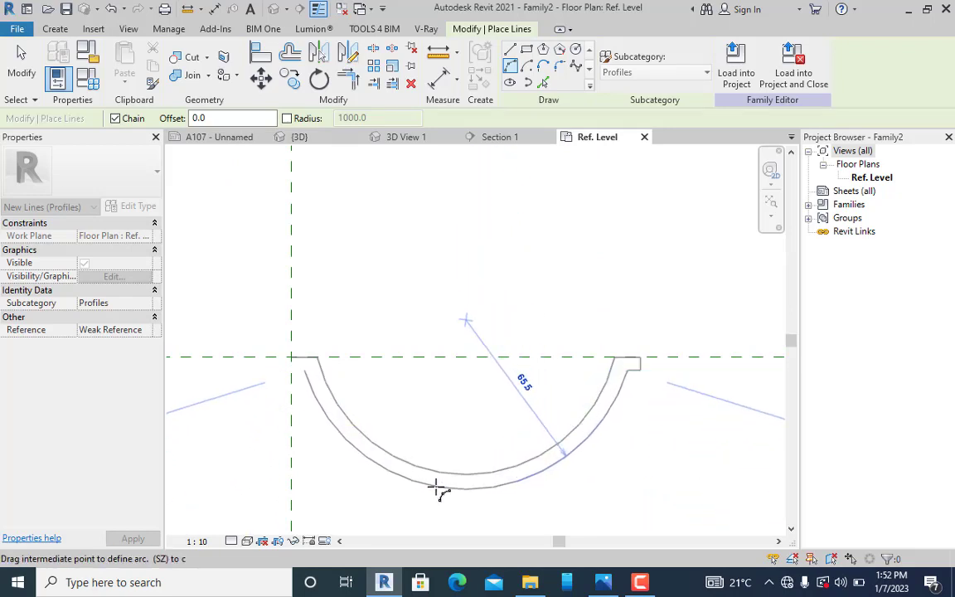
{"action": "left_click", "coordinate": [437, 490]}
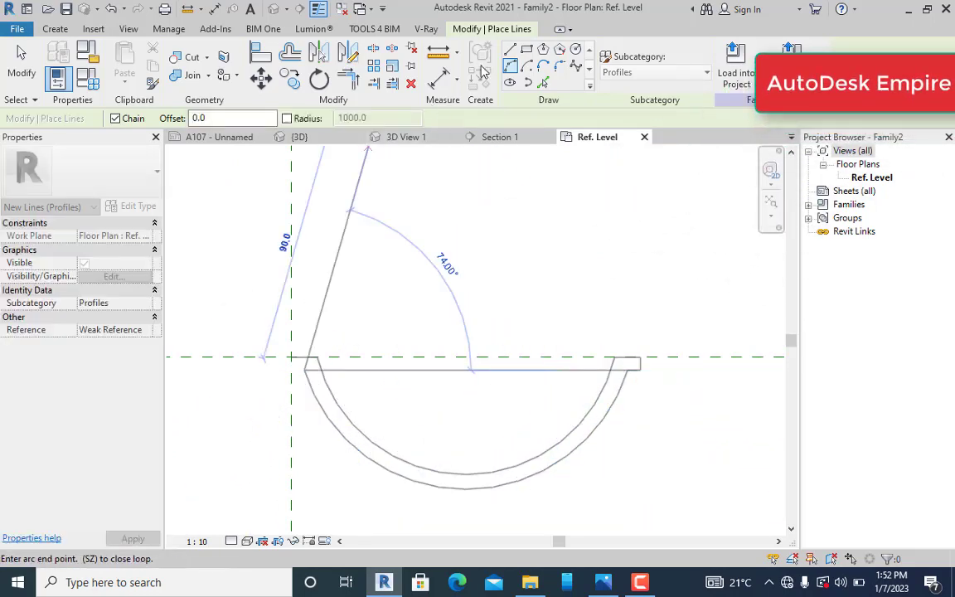
Draw the left lip's horizontal, vertical and bottom segments to the reference-plane intersection.
{"action": "left_click", "coordinate": [512, 50]}
{"action": "scroll", "coordinate": [264, 320], "scroll_direction": "up", "scroll_amount": 3}
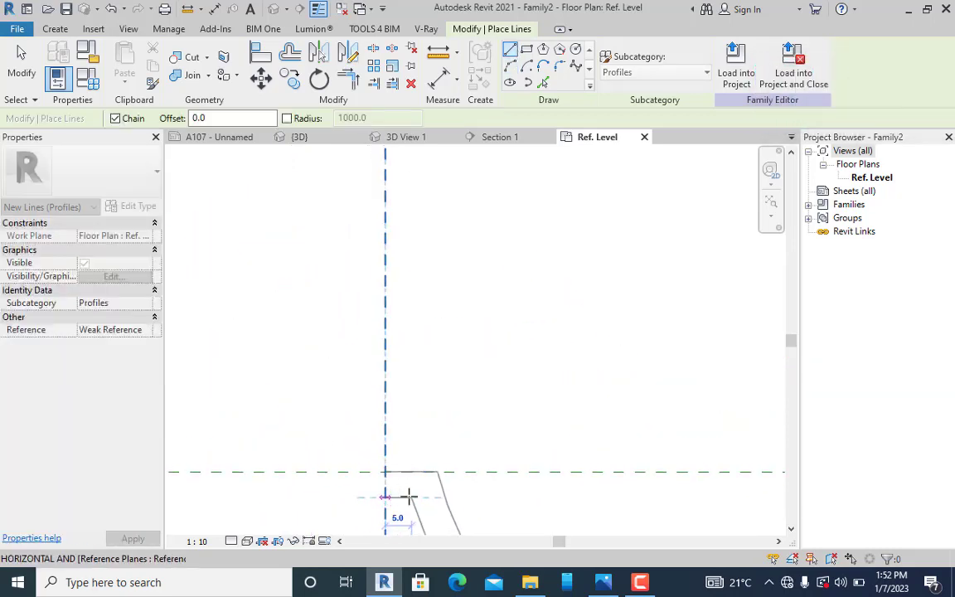
{"action": "scroll", "coordinate": [400, 433], "scroll_direction": "down", "scroll_amount": 2}
{"action": "middle_click_drag", "start_coordinate": [400, 434], "coordinate": [305, 366]}
{"action": "scroll", "coordinate": [306, 367], "scroll_direction": "up", "scroll_amount": 3}
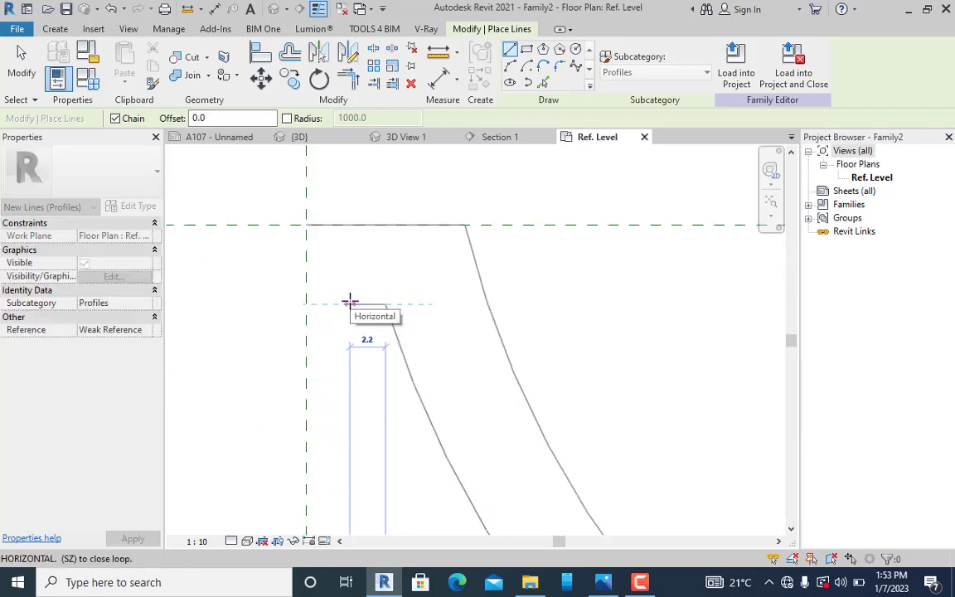
{"action": "left_click", "coordinate": [349, 303]}
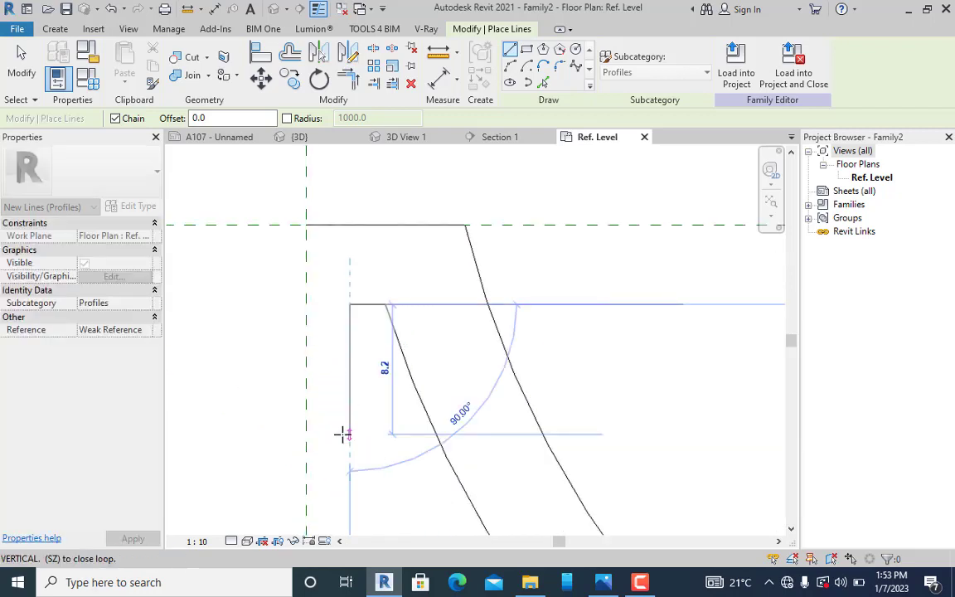
{"action": "left_click", "coordinate": [349, 437]}
{"action": "left_click", "coordinate": [306, 437]}
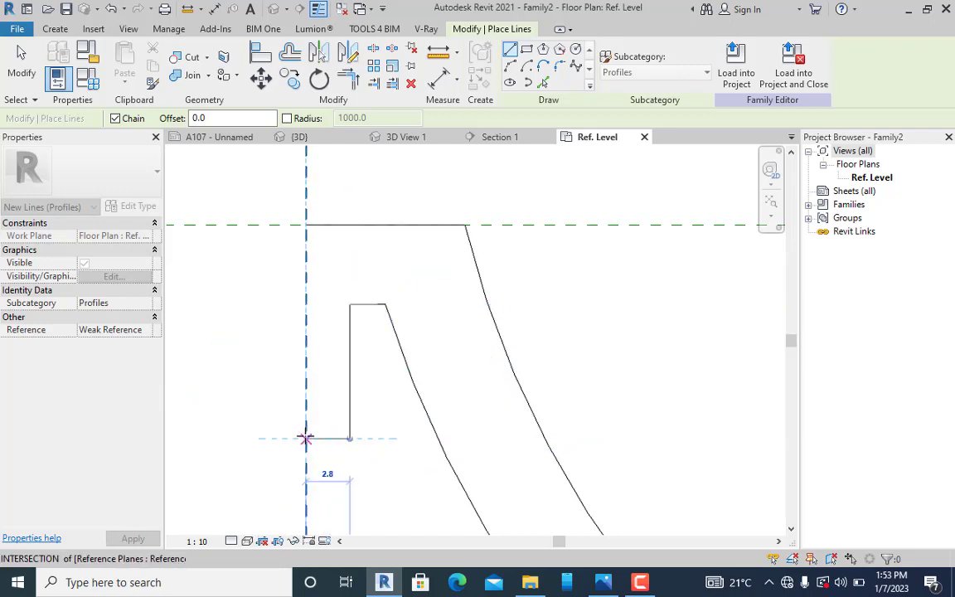
Close the profile loop and zoom around to check the finished outline.
{"action": "left_click", "coordinate": [306, 224]}
{"action": "key", "text": "Escape"}
{"action": "key", "text": "Escape"}
{"action": "scroll", "coordinate": [365, 325], "scroll_direction": "down", "scroll_amount": 5}
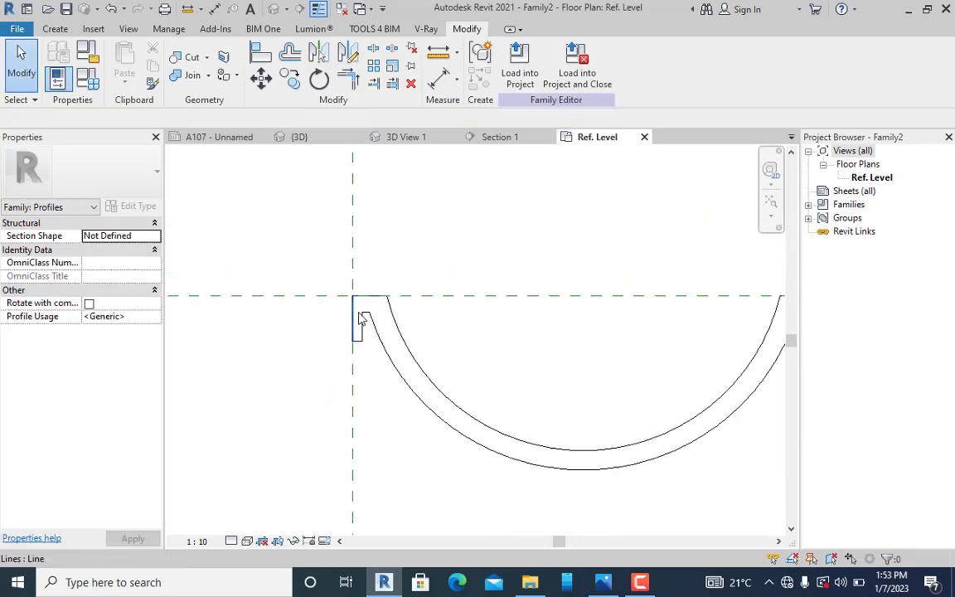
{"action": "scroll", "coordinate": [346, 356], "scroll_direction": "up", "scroll_amount": 6}
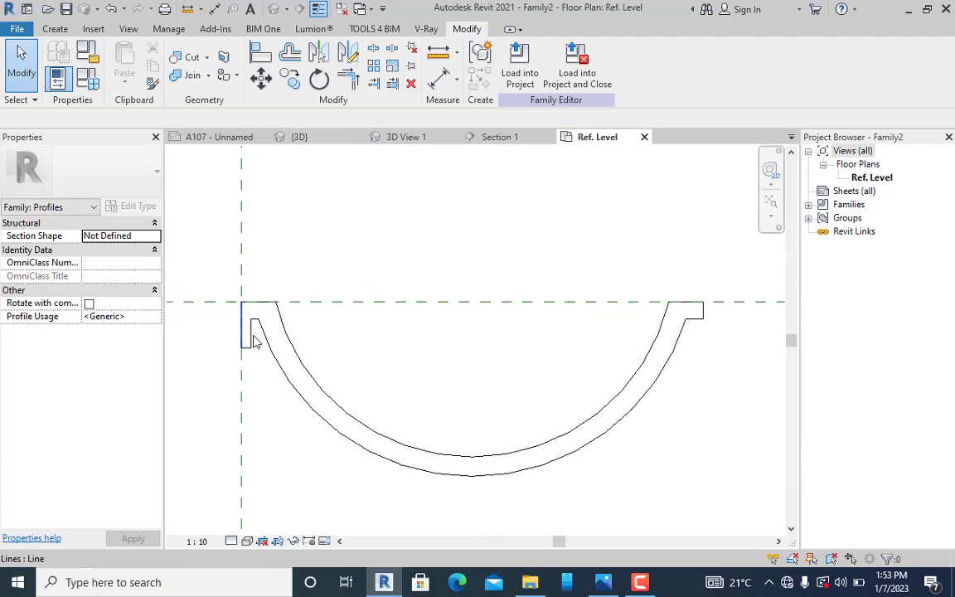
{"action": "scroll", "coordinate": [279, 375], "scroll_direction": "down", "scroll_amount": 3}
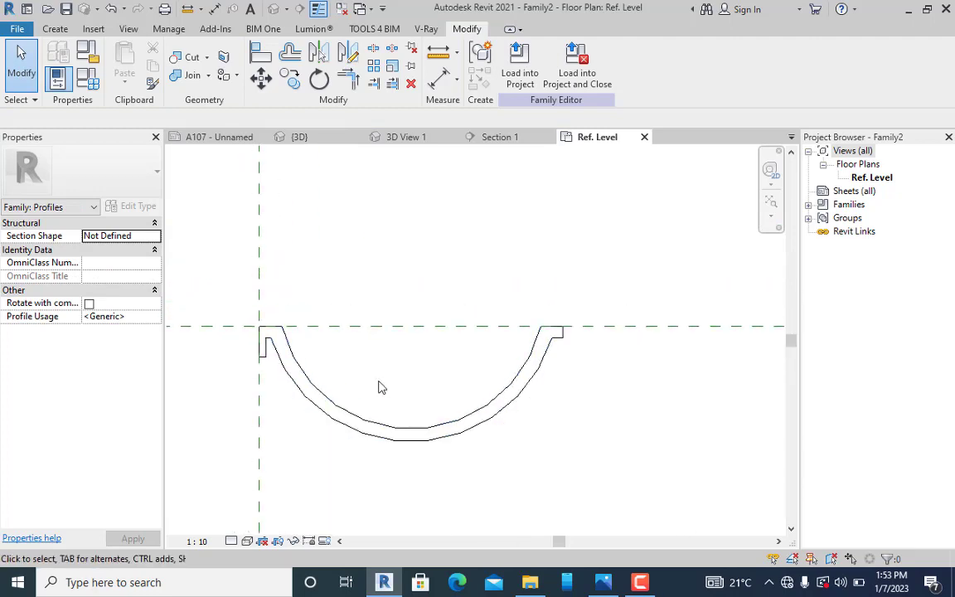
{"action": "scroll", "coordinate": [477, 398], "scroll_direction": "down", "scroll_amount": 3}
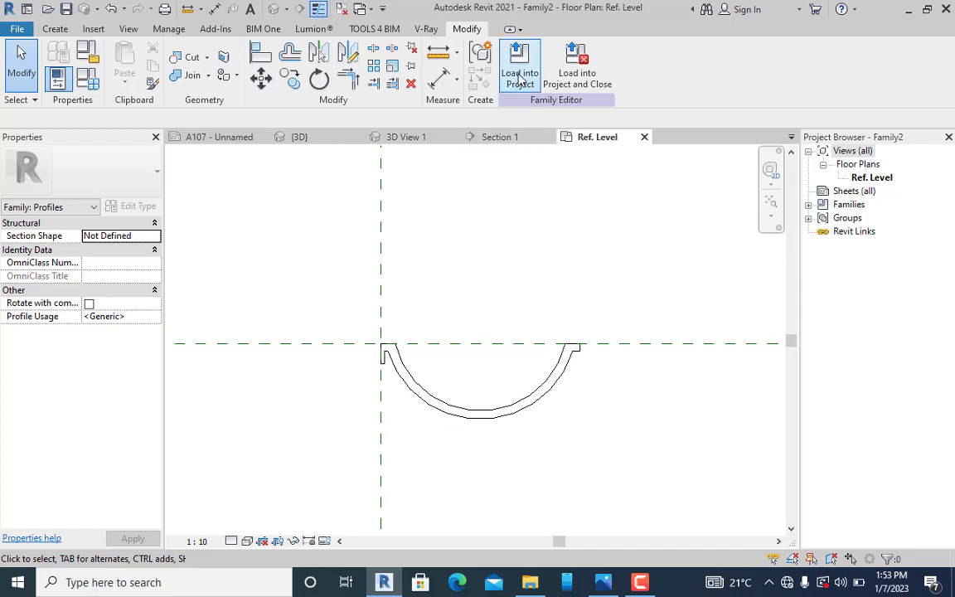
{"action": "scroll", "coordinate": [437, 386], "scroll_direction": "up", "scroll_amount": 2}
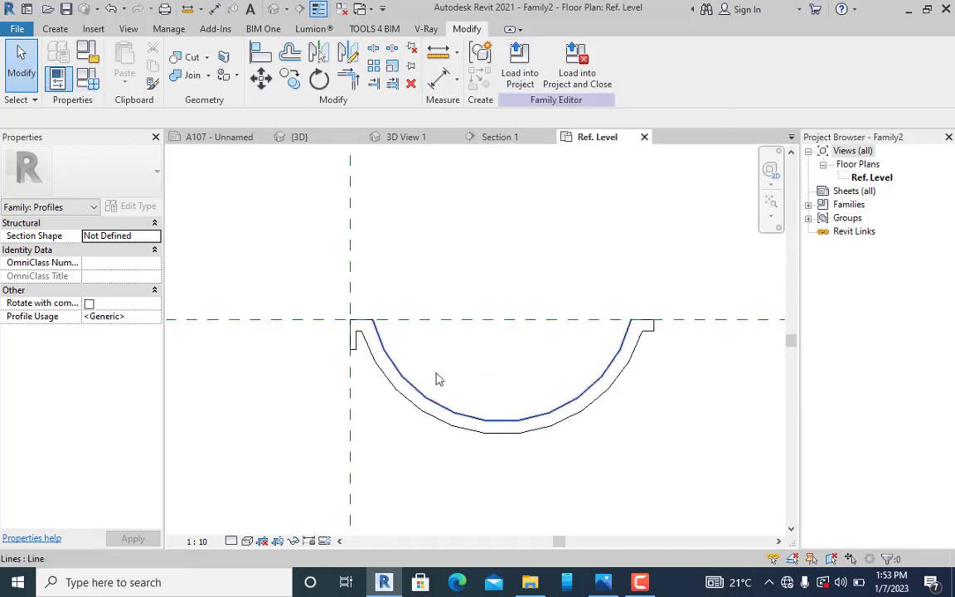
Set Profile Usage to Gutter in Family Category and Parameters.
{"action": "left_click", "coordinate": [87, 54]}
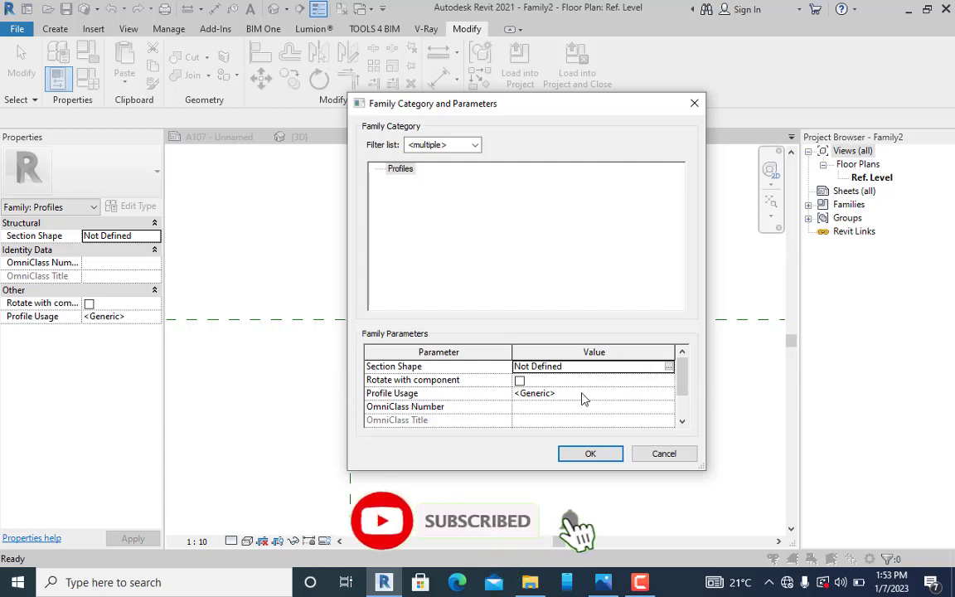
{"action": "left_click", "coordinate": [669, 396]}
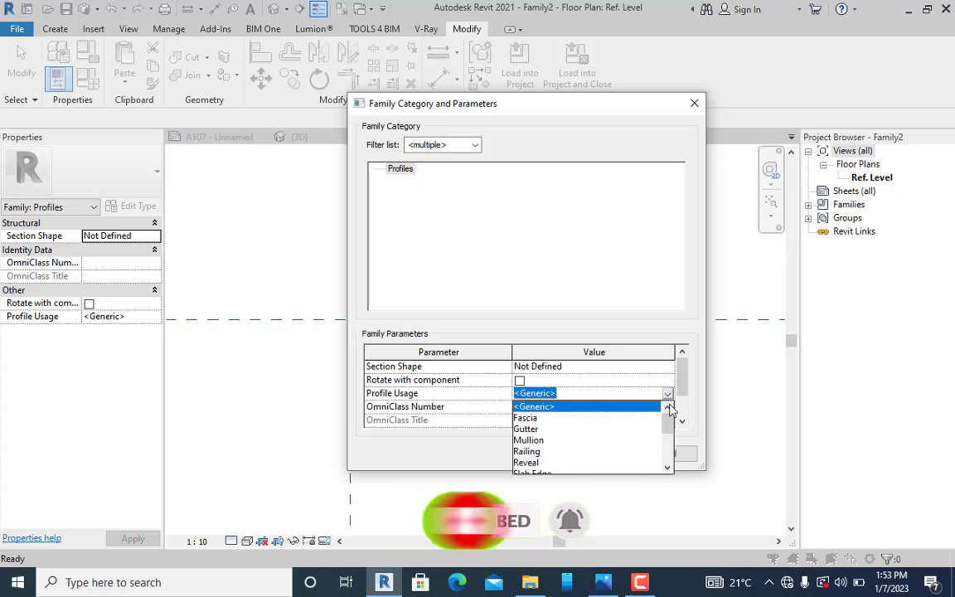
{"action": "mouse_move", "coordinate": [668, 414]}
{"action": "left_mouse_down"}
{"action": "mouse_move", "coordinate": [670, 468]}
{"action": "mouse_move", "coordinate": [674, 427]}
{"action": "left_mouse_up"}
{"action": "left_click", "coordinate": [530, 418]}
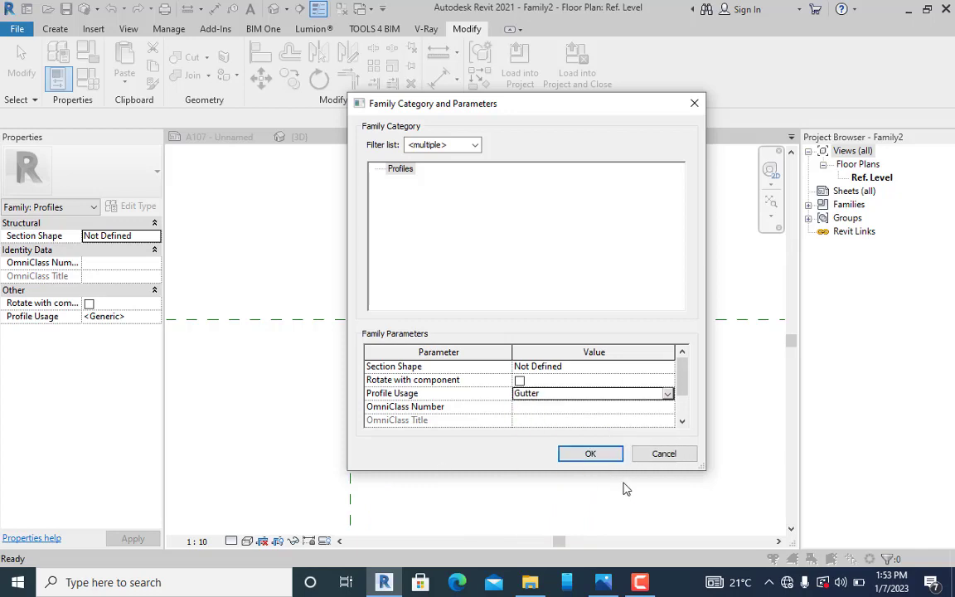
{"action": "left_click", "coordinate": [585, 455]}
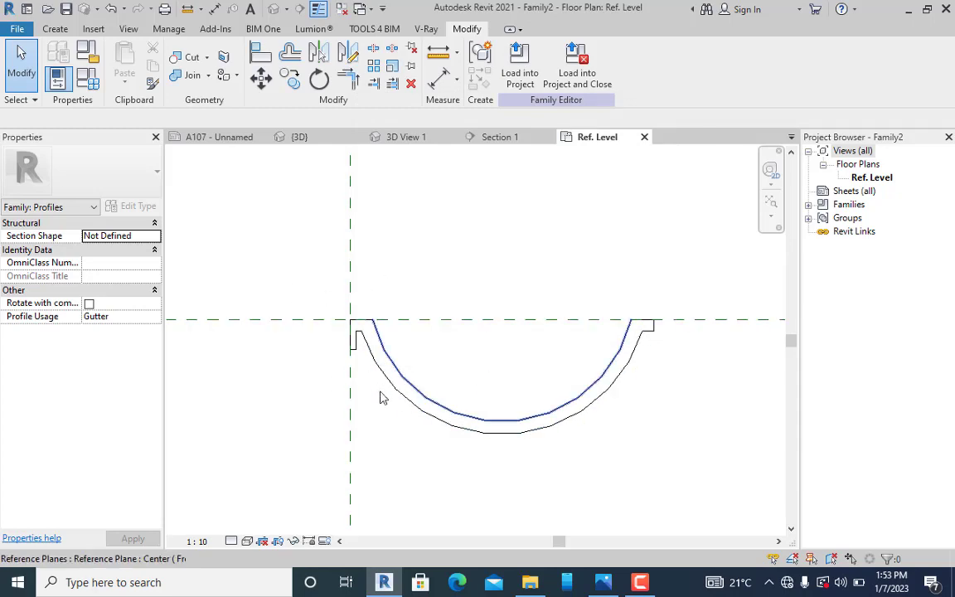
Switch to the project's {3D} view and select the roof-edge gutter.
{"action": "left_click", "coordinate": [312, 142]}
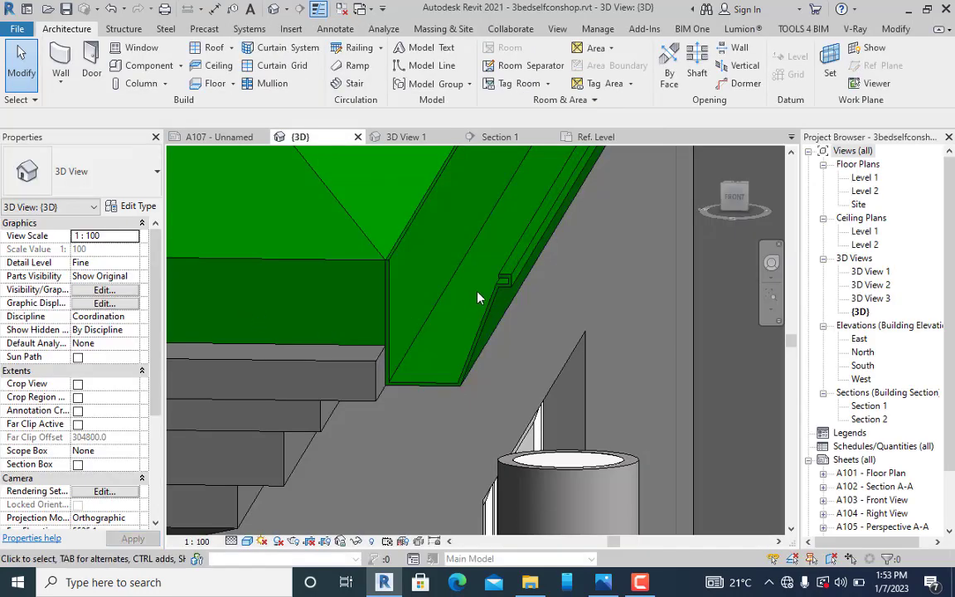
{"action": "scroll", "coordinate": [421, 325], "scroll_direction": "up", "scroll_amount": 3}
{"action": "middle_click_drag", "start_coordinate": [420, 324], "coordinate": [656, 276]}
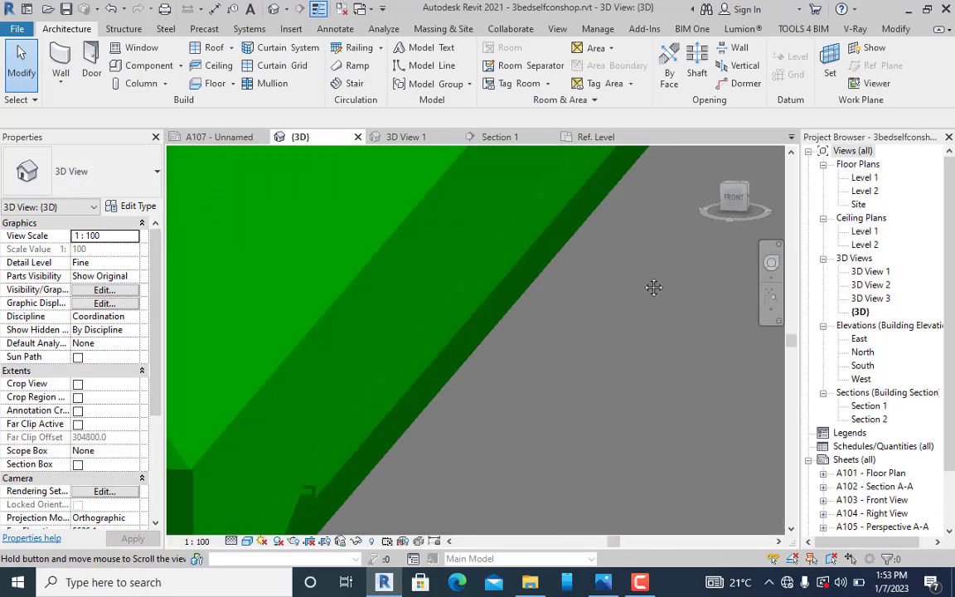
{"action": "scroll", "coordinate": [656, 276], "scroll_direction": "down", "scroll_amount": 3}
{"action": "left_click", "coordinate": [344, 377]}
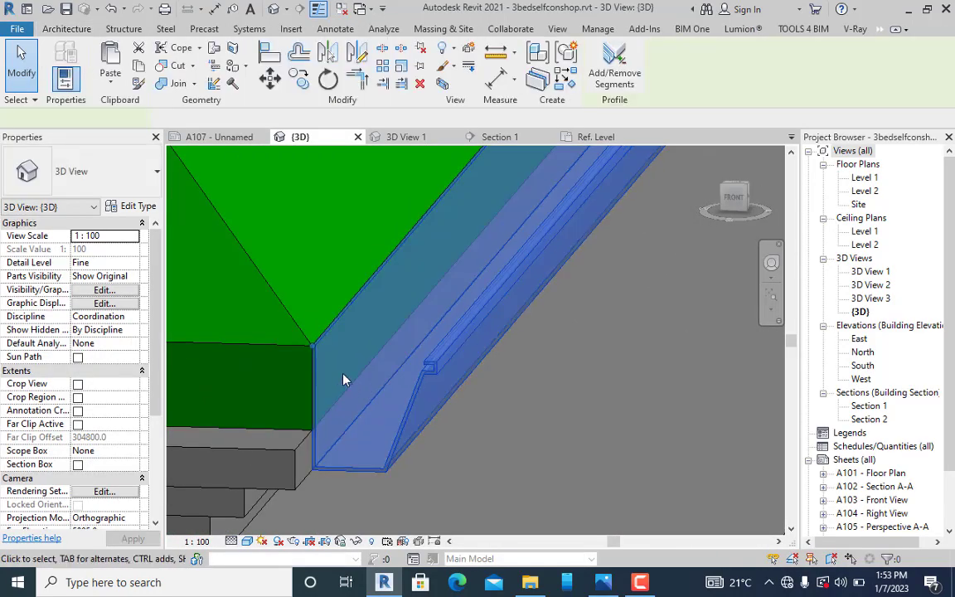
{"action": "middle_click_drag", "start_coordinate": [344, 377], "coordinate": [444, 328]}
{"action": "left_click", "coordinate": [437, 271]}
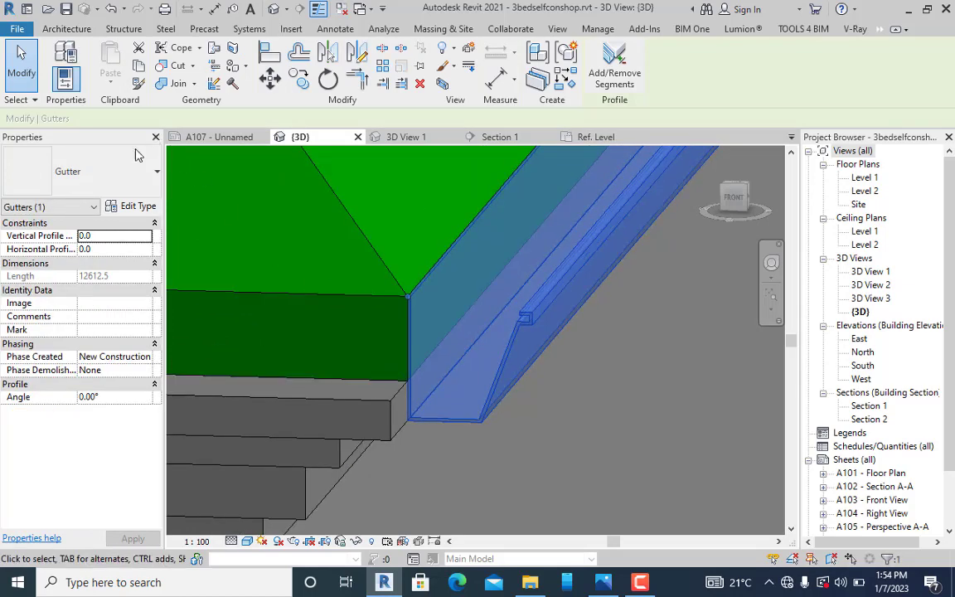
Duplicate the gutter type as a new type named Custom Gutter.
{"action": "left_click", "coordinate": [133, 207]}
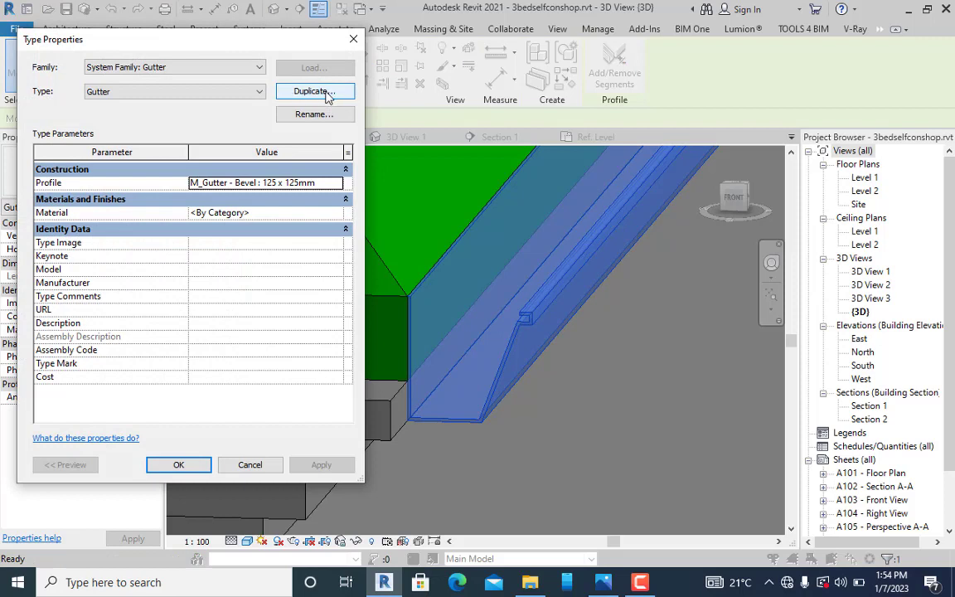
{"action": "left_click", "coordinate": [315, 91]}
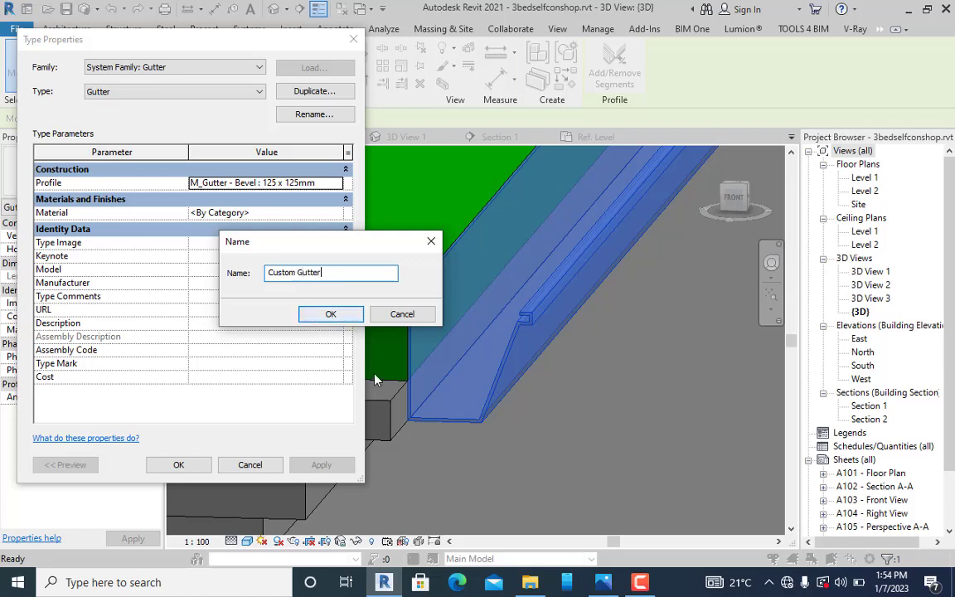
{"action": "left_click", "coordinate": [334, 313]}
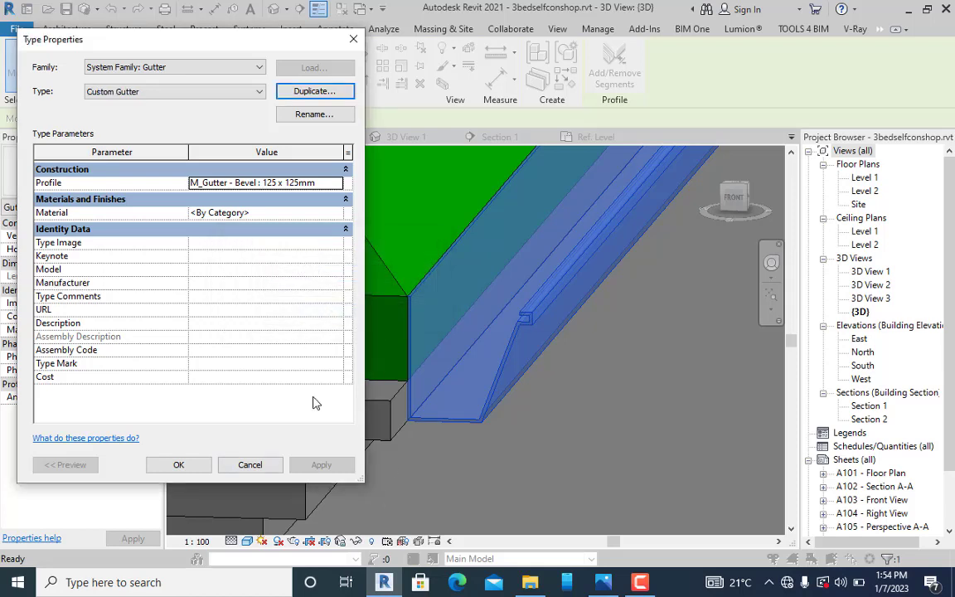
{"action": "left_click", "coordinate": [178, 465]}
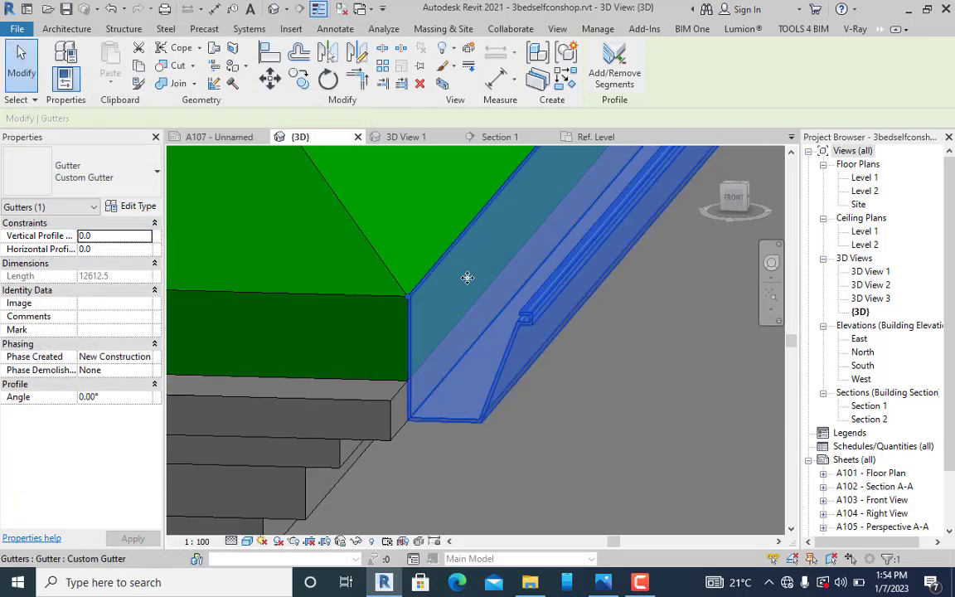
Set the Custom Gutter type's Profile to Custom gutter : Custom gutter and apply it.
{"action": "left_click", "coordinate": [127, 207]}
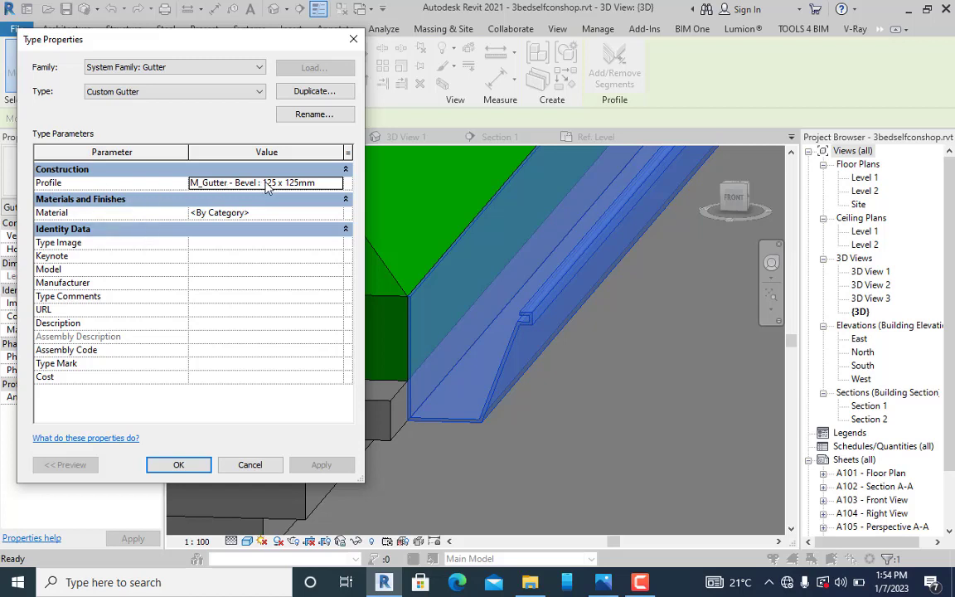
{"action": "left_click", "coordinate": [337, 183]}
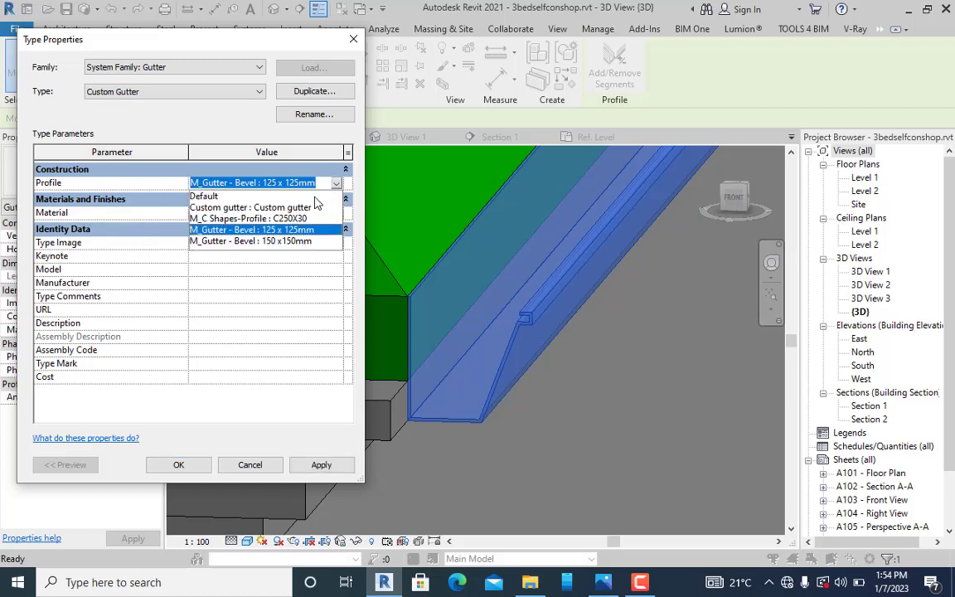
{"action": "left_click", "coordinate": [240, 209]}
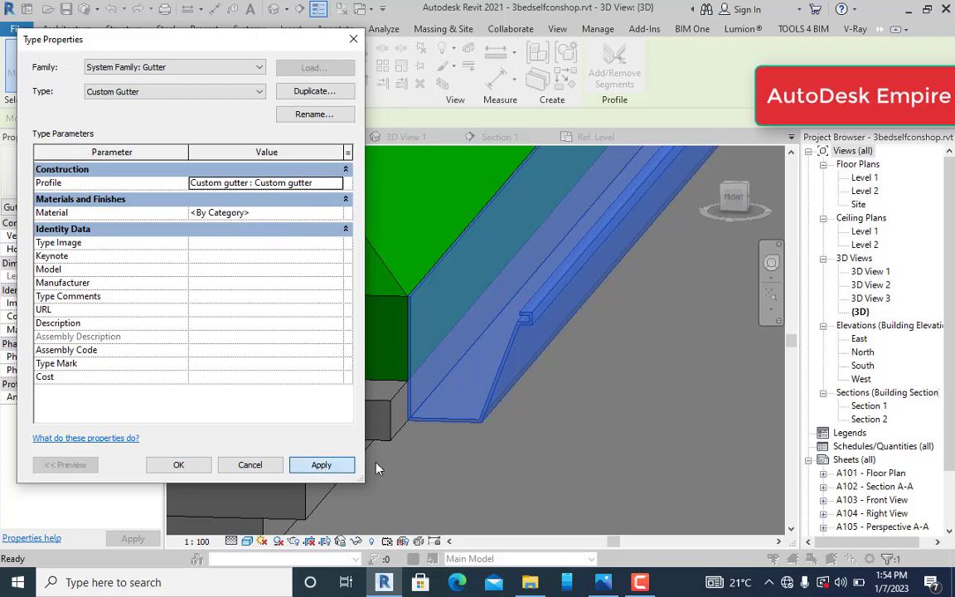
{"action": "left_click", "coordinate": [321, 464]}
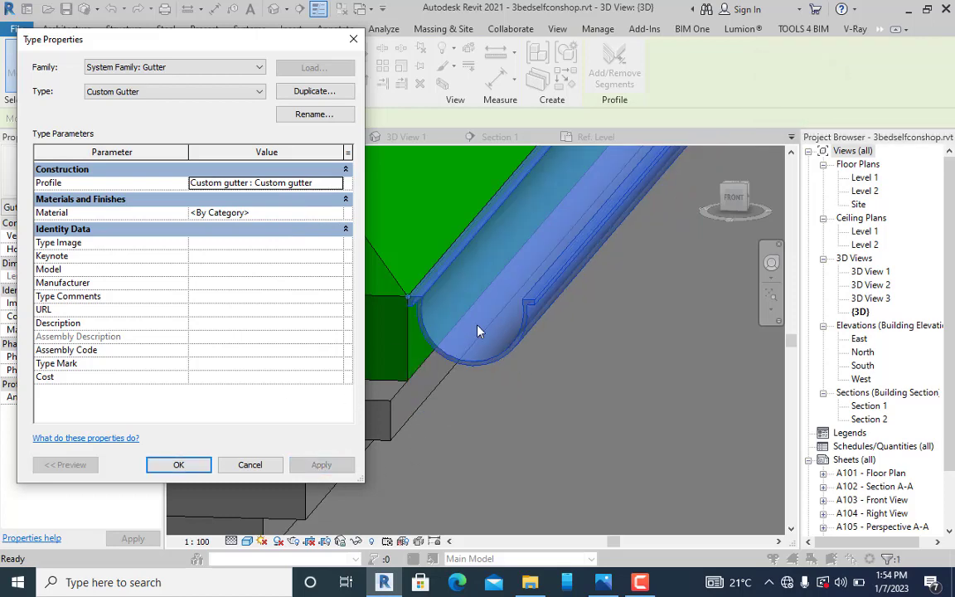
{"action": "left_click", "coordinate": [180, 466]}
{"action": "scroll", "coordinate": [472, 339], "scroll_direction": "up", "scroll_amount": 2}
{"action": "key", "text": "Escape"}
{"action": "scroll", "coordinate": [451, 283], "scroll_direction": "up", "scroll_amount": 3}
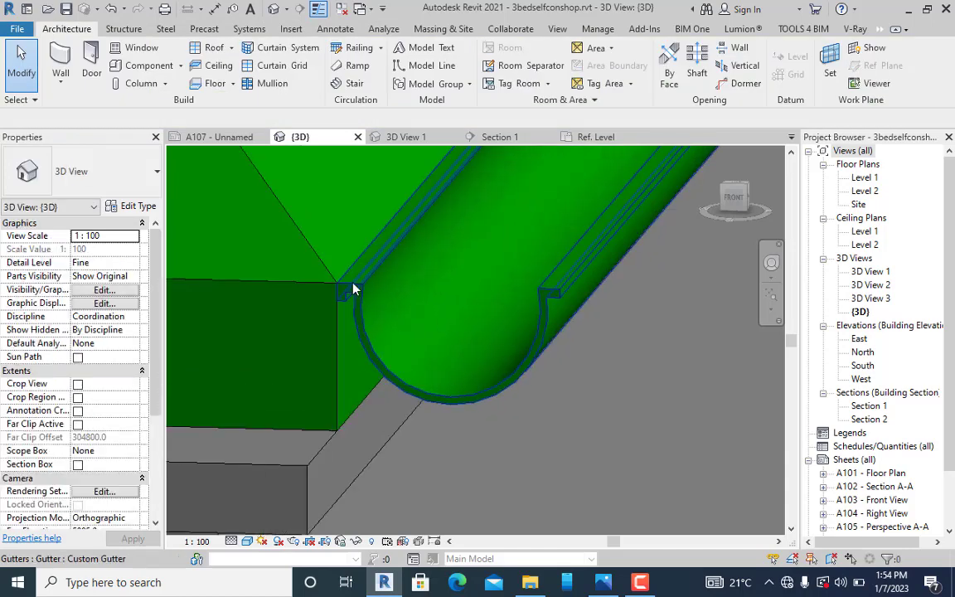
{"action": "scroll", "coordinate": [352, 303], "scroll_direction": "up", "scroll_amount": 3}
{"action": "scroll", "coordinate": [360, 332], "scroll_direction": "down", "scroll_amount": 5}
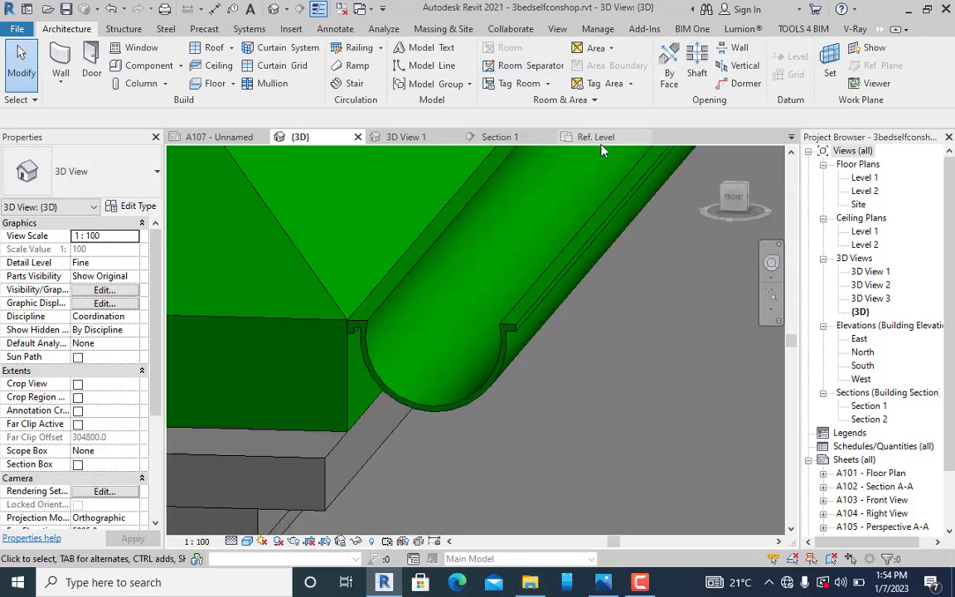
Save the profile family from its Ref. Level view as Custom GutterXX.rfa (Family Files).
{"action": "left_click", "coordinate": [576, 136]}
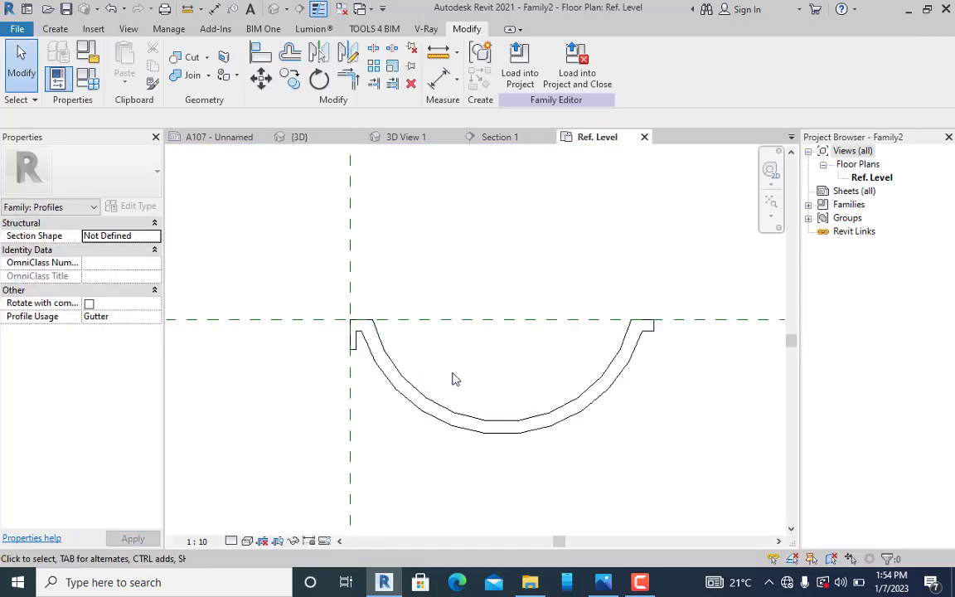
{"action": "left_click", "coordinate": [16, 28]}
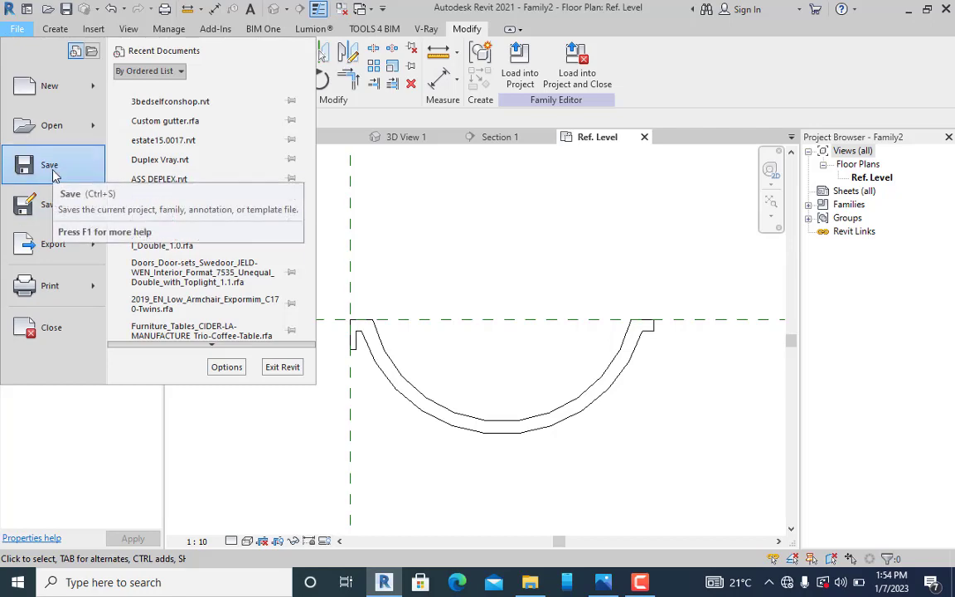
{"action": "left_click", "coordinate": [50, 167]}
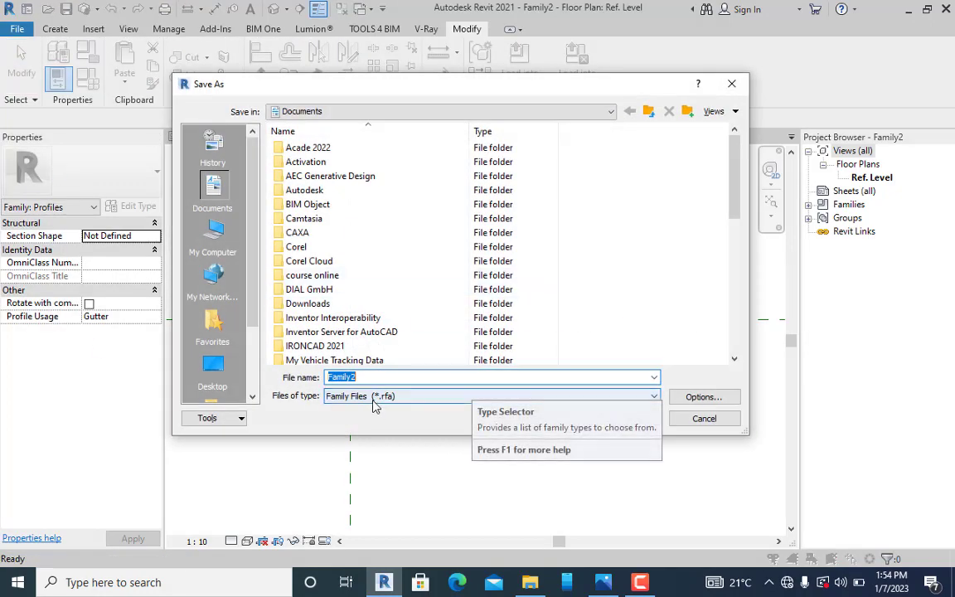
{"action": "left_click_drag", "start_coordinate": [736, 176], "coordinate": [740, 315]}
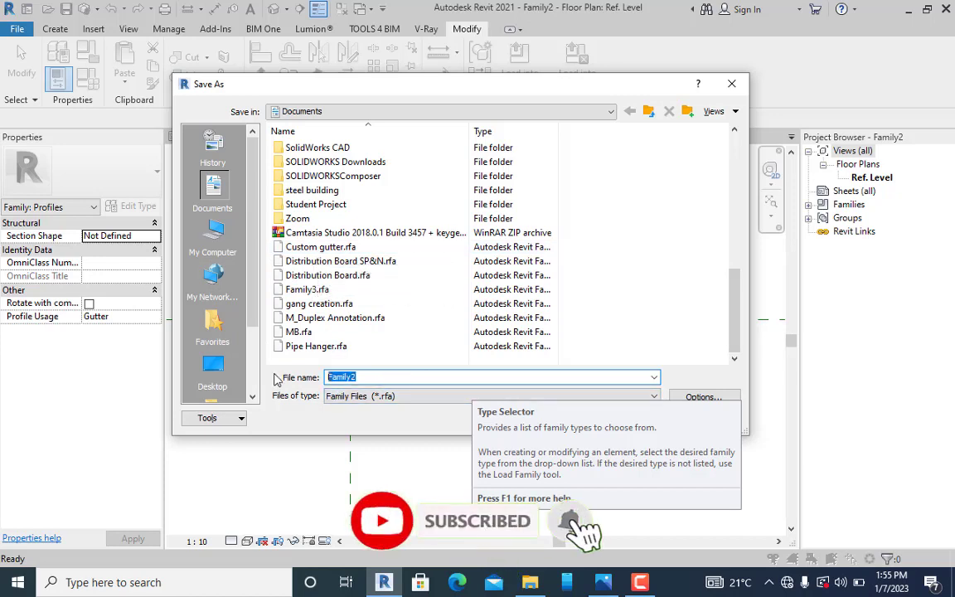
{"action": "type", "text": "Cu"}
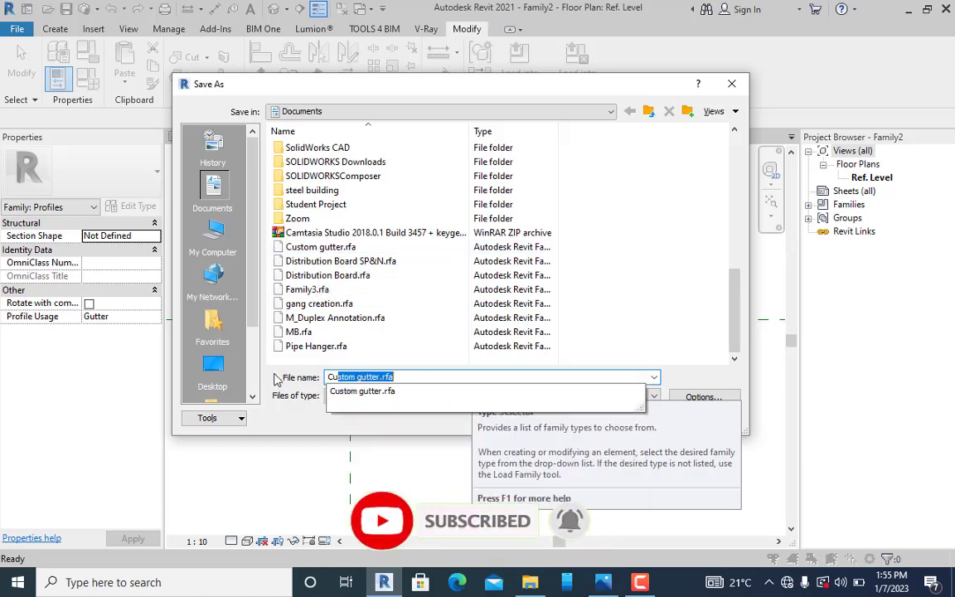
{"action": "type", "text": "stom "}
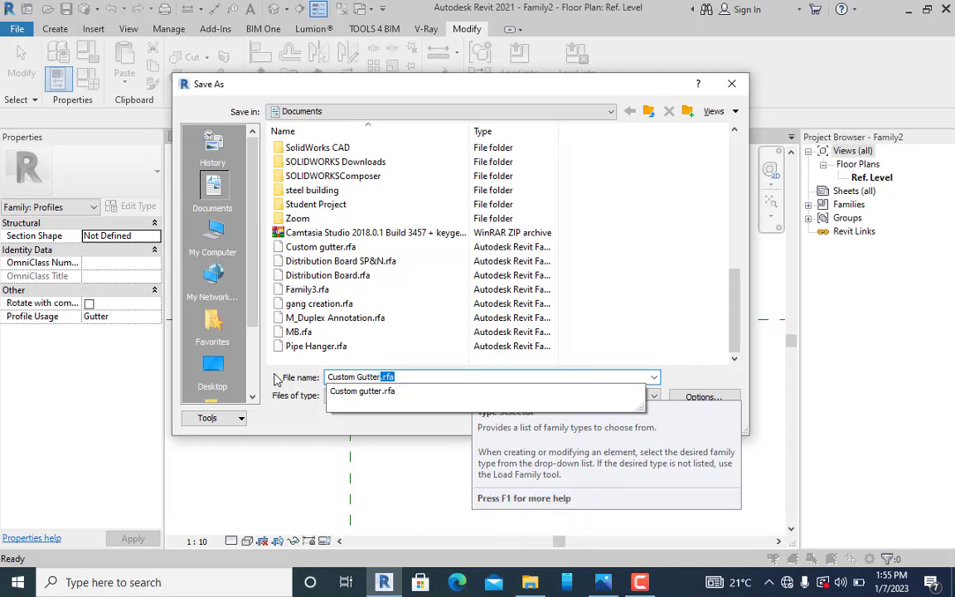
{"action": "type", "text": "GutterXX"}
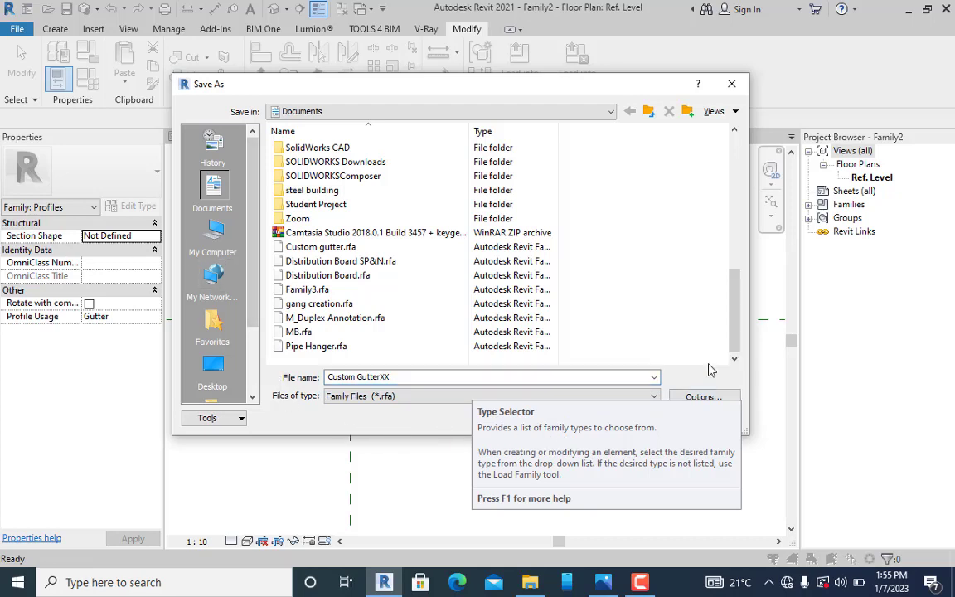
{"action": "left_click", "coordinate": [439, 396]}
{"action": "left_click", "coordinate": [441, 397]}
{"action": "left_click", "coordinate": [439, 397]}
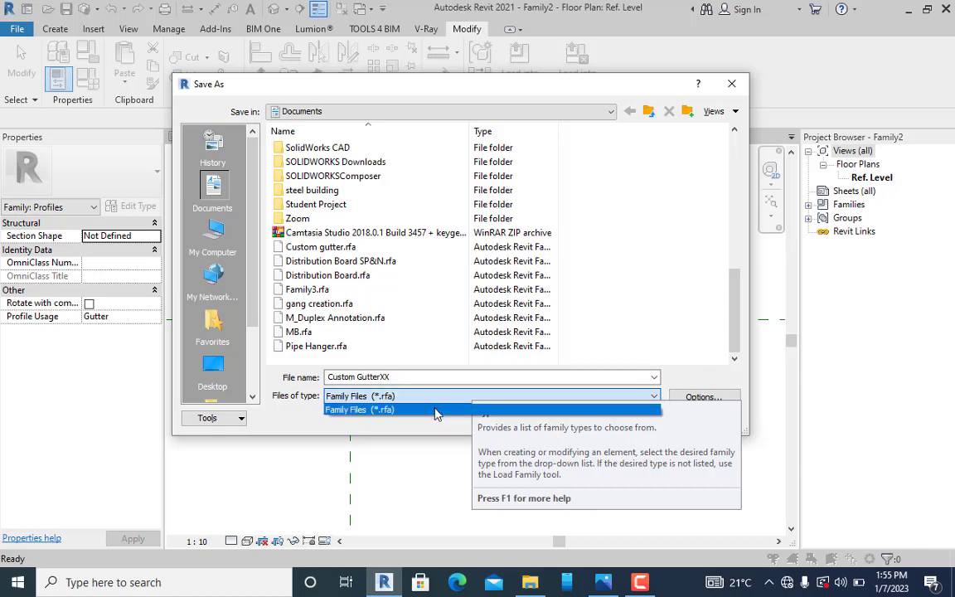
{"action": "left_click", "coordinate": [435, 409]}
{"action": "scroll", "coordinate": [740, 192], "scroll_direction": "down", "scroll_amount": 8}
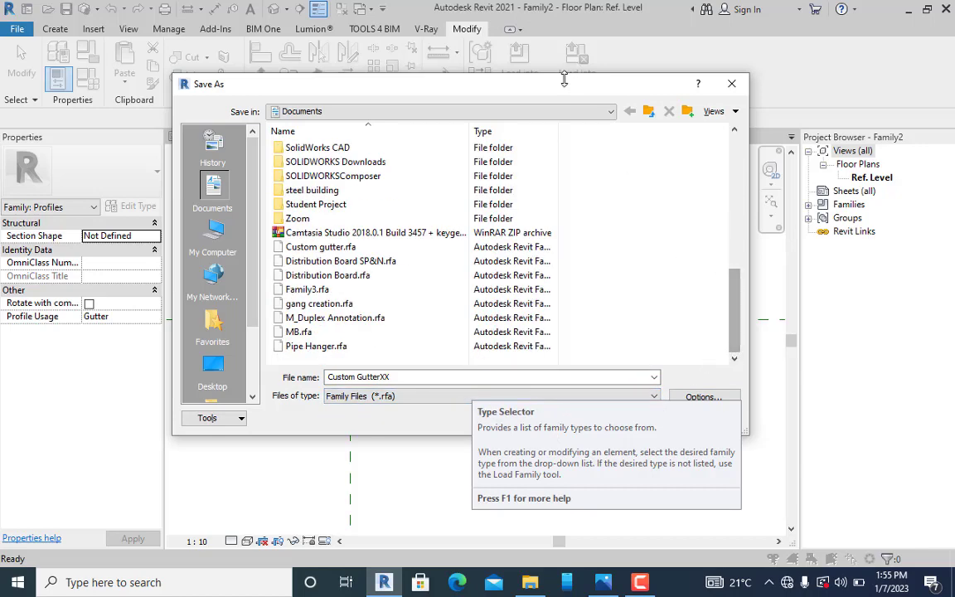
{"action": "left_click_drag", "start_coordinate": [564, 89], "coordinate": [348, 68]}
{"action": "left_click", "coordinate": [406, 398]}
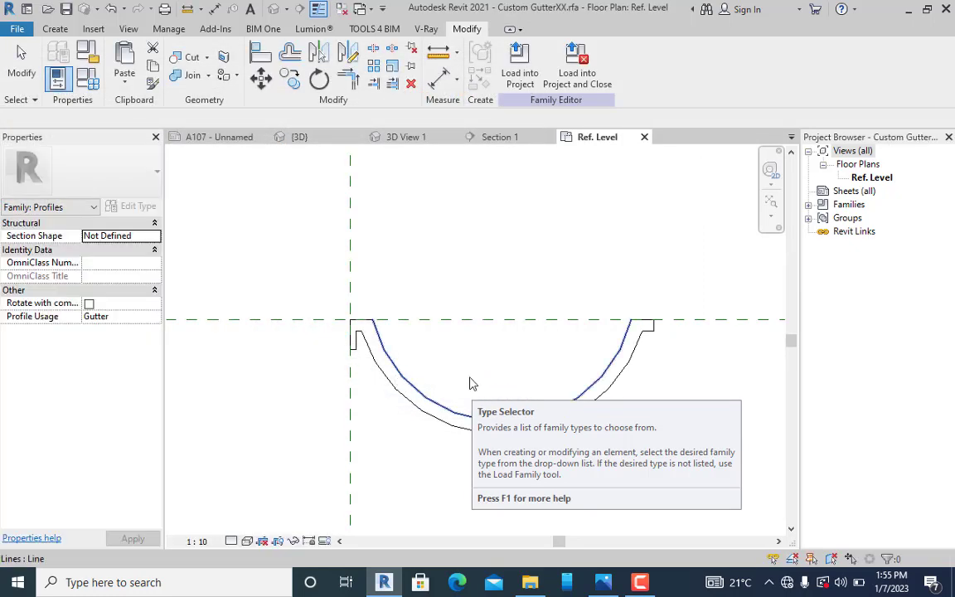
Load the profile into the house project and set the Custom Gutter type's Profile to Custom GutterXX.
{"action": "left_click", "coordinate": [570, 73]}
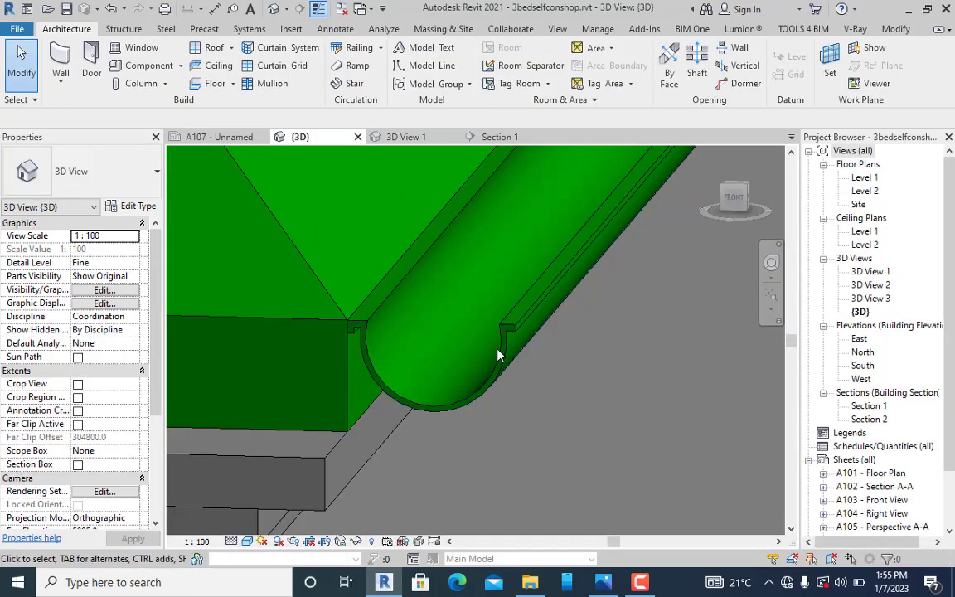
{"action": "left_click", "coordinate": [458, 315]}
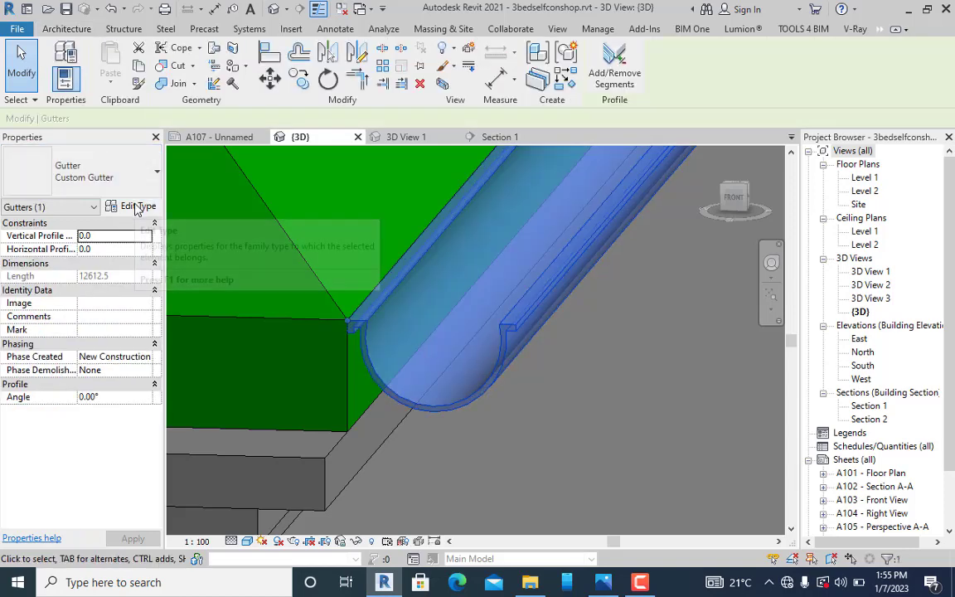
{"action": "left_click", "coordinate": [138, 206]}
{"action": "left_click", "coordinate": [336, 187]}
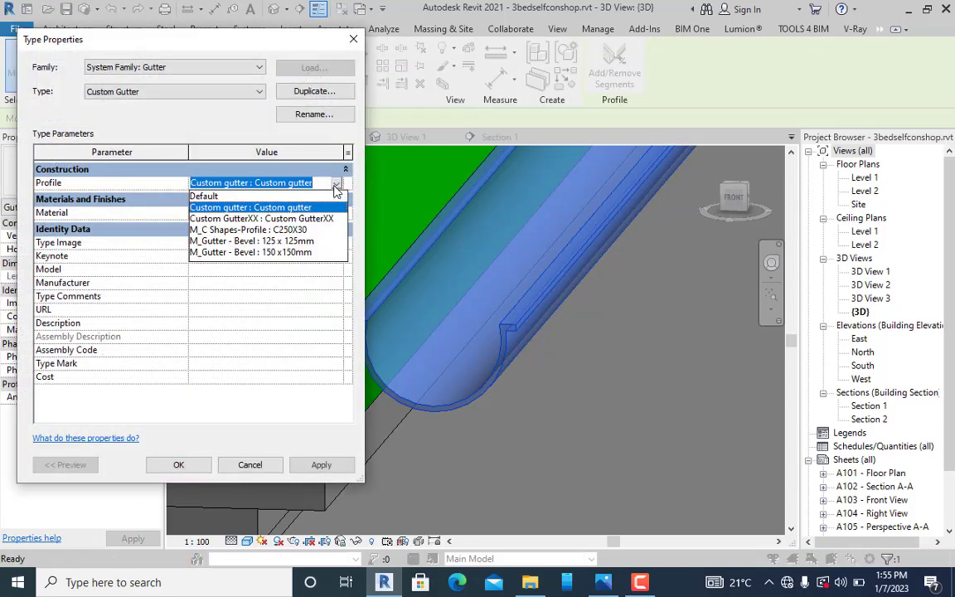
{"action": "left_click", "coordinate": [262, 219]}
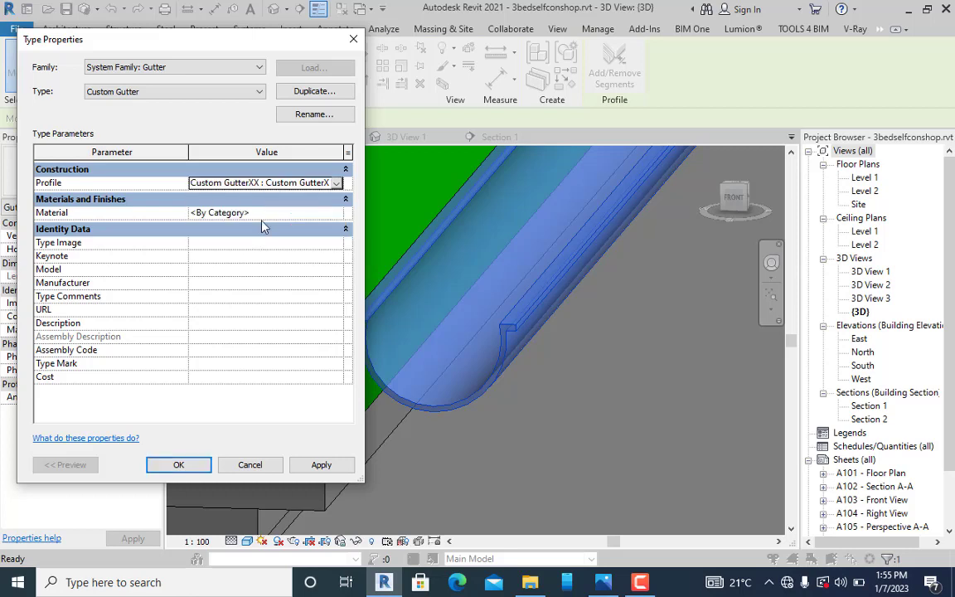
{"action": "left_click", "coordinate": [320, 466]}
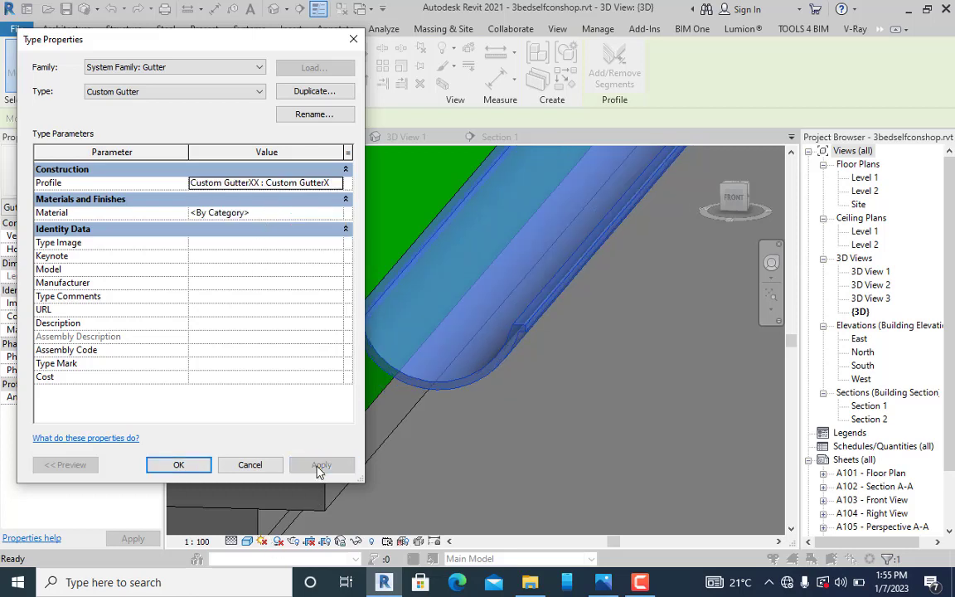
{"action": "left_click", "coordinate": [178, 465]}
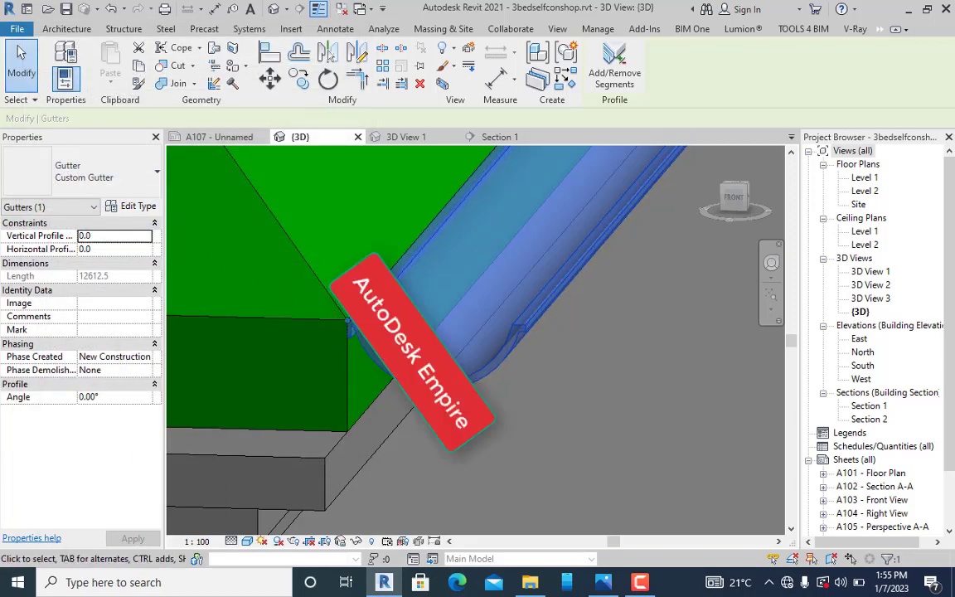
Turn the 3D view to a corner and start Create Similar from the selected Custom Gutter.
{"action": "scroll", "coordinate": [545, 351], "scroll_direction": "down", "scroll_amount": 5}
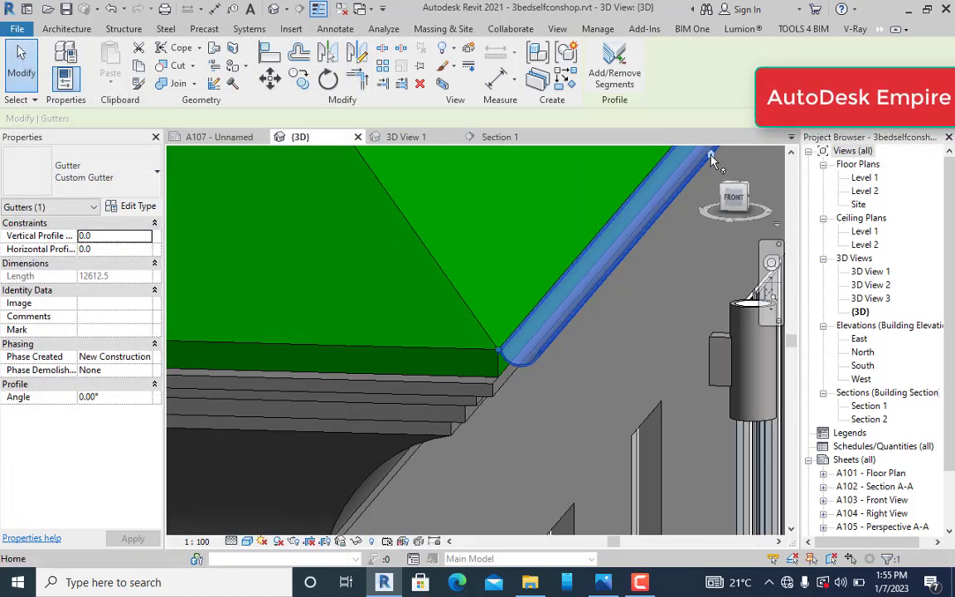
{"action": "left_click", "coordinate": [719, 184]}
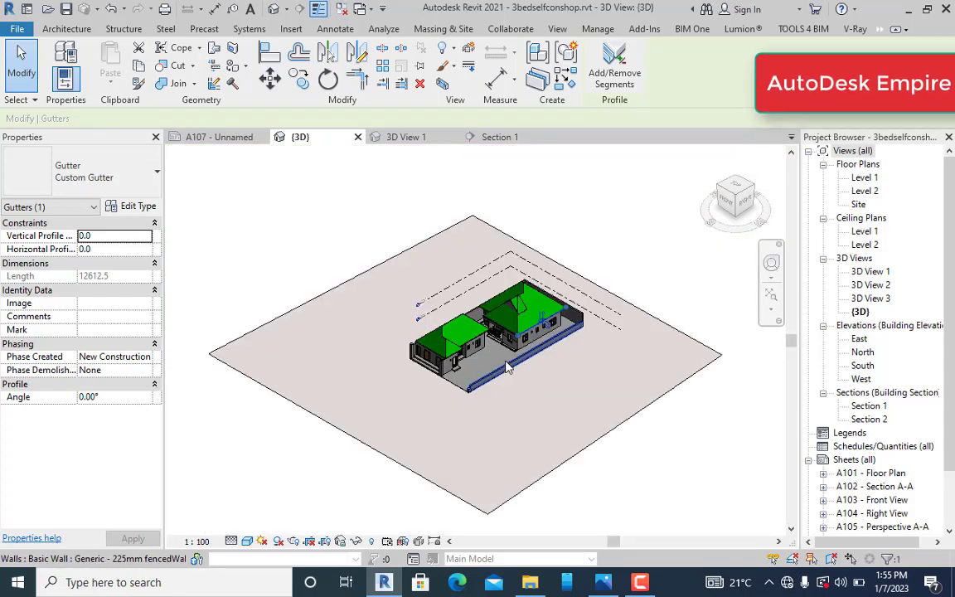
{"action": "scroll", "coordinate": [543, 313], "scroll_direction": "up", "scroll_amount": 2}
{"action": "scroll", "coordinate": [543, 313], "scroll_direction": "up", "scroll_amount": 10}
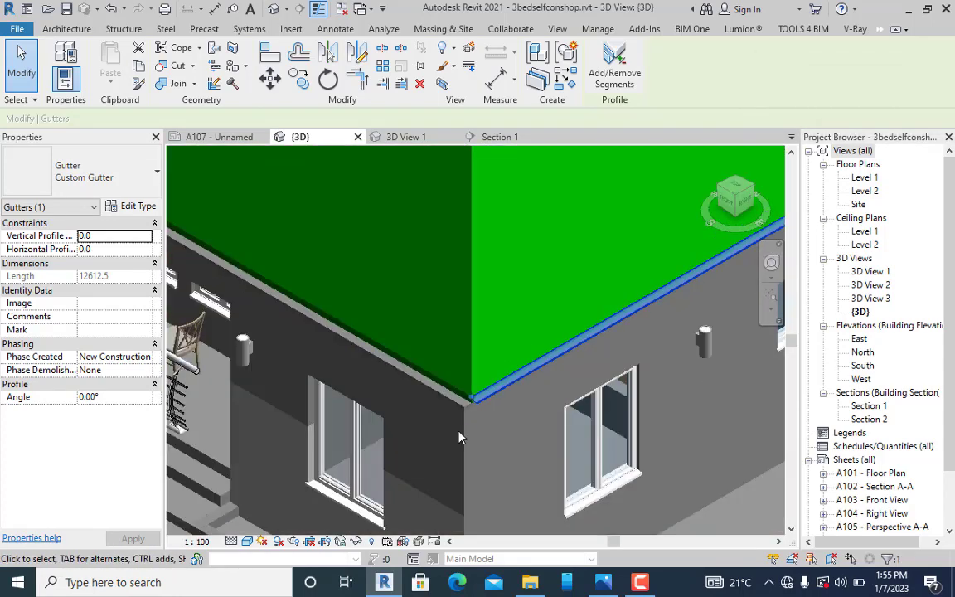
{"action": "scroll", "coordinate": [422, 426], "scroll_direction": "up", "scroll_amount": 3}
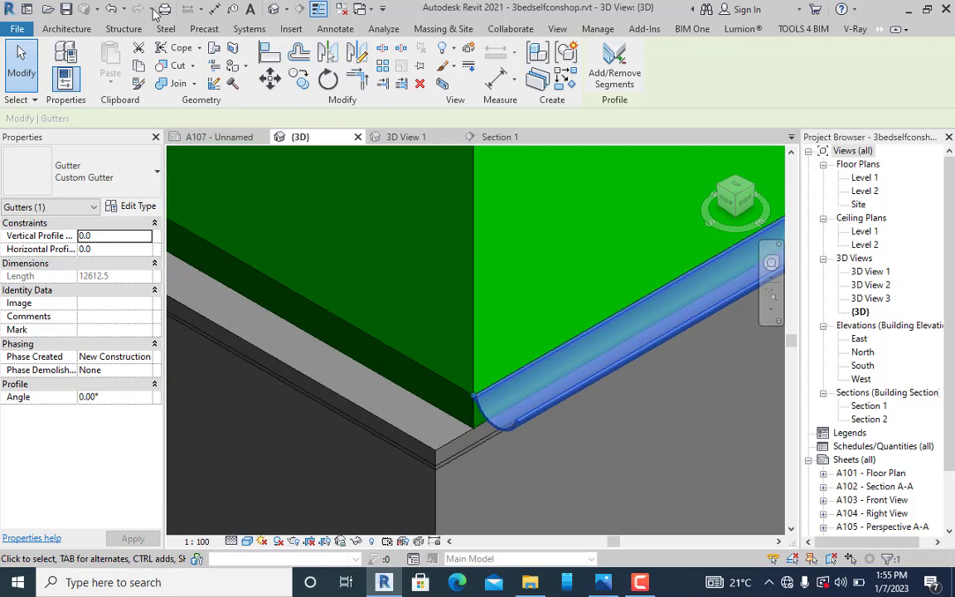
{"action": "right_click", "coordinate": [517, 381]}
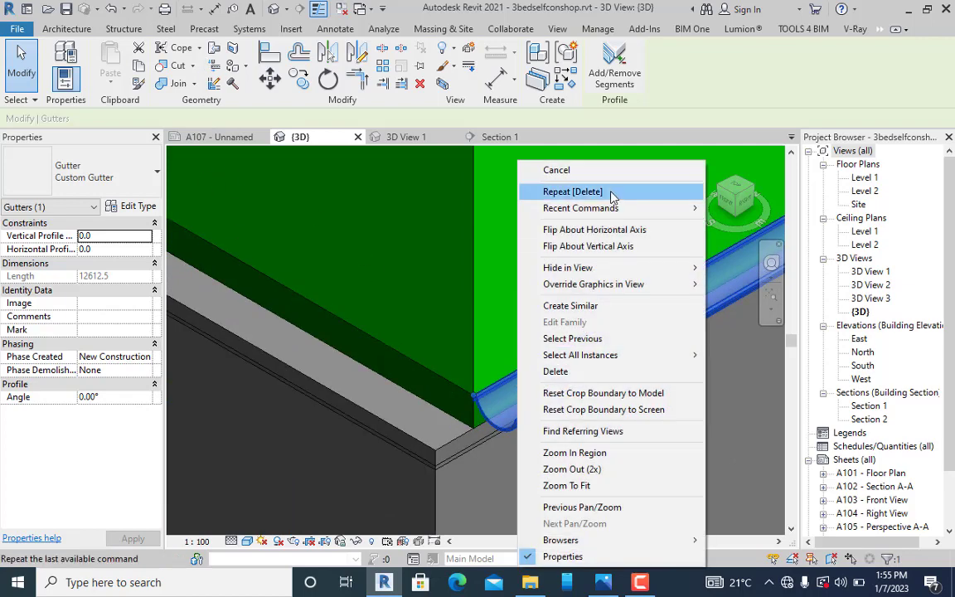
{"action": "left_click", "coordinate": [598, 306]}
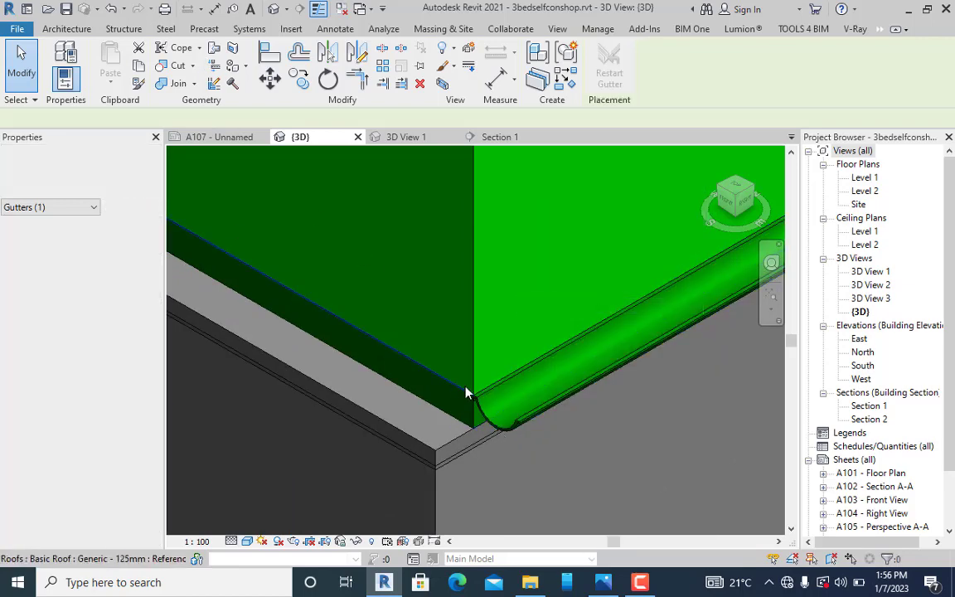
Pan along the house and orbit the view to see more of the roof.
{"action": "scroll", "coordinate": [479, 425], "scroll_direction": "down", "scroll_amount": 5}
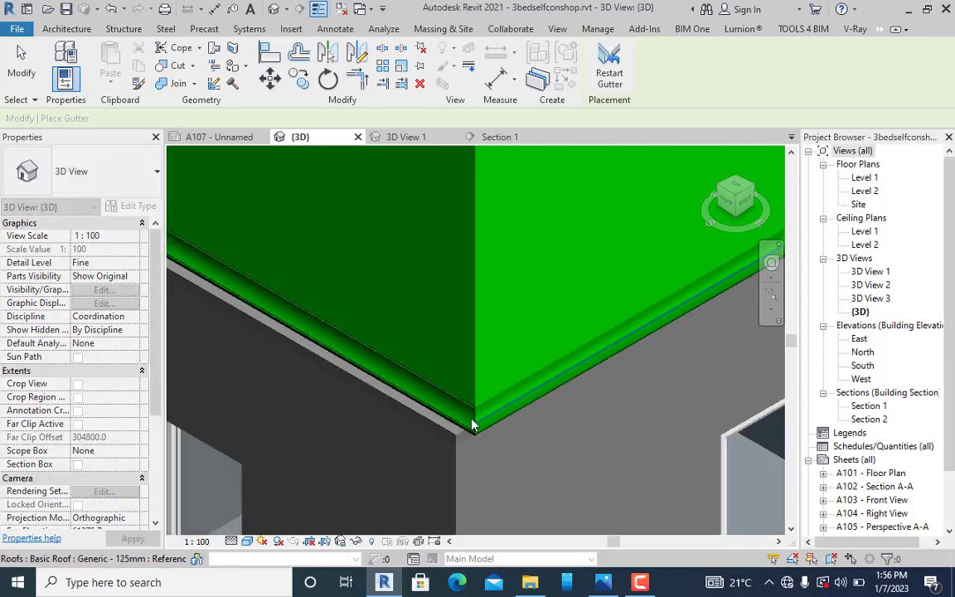
{"action": "scroll", "coordinate": [531, 381], "scroll_direction": "down", "scroll_amount": 1}
{"action": "scroll", "coordinate": [530, 382], "scroll_direction": "up", "scroll_amount": 6}
{"action": "scroll", "coordinate": [562, 268], "scroll_direction": "down", "scroll_amount": 6}
{"action": "middle_click_drag", "start_coordinate": [522, 261], "coordinate": [437, 298]}
{"action": "scroll", "coordinate": [400, 334], "scroll_direction": "down", "scroll_amount": 5}
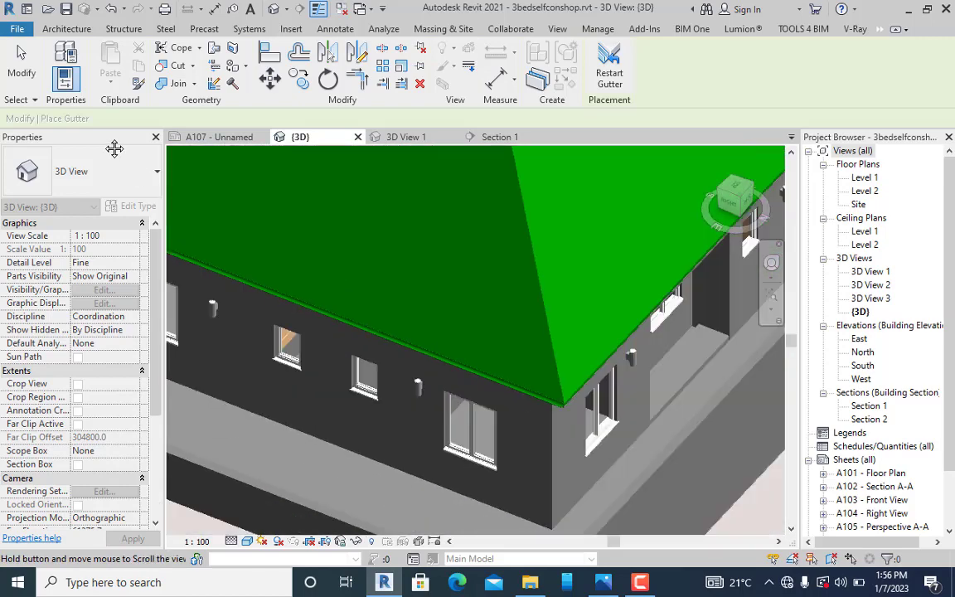
{"action": "scroll", "coordinate": [589, 305], "scroll_direction": "up", "scroll_amount": 7}
{"action": "middle_click_drag", "start_coordinate": [588, 306], "coordinate": [587, 520], "text": "shift"}
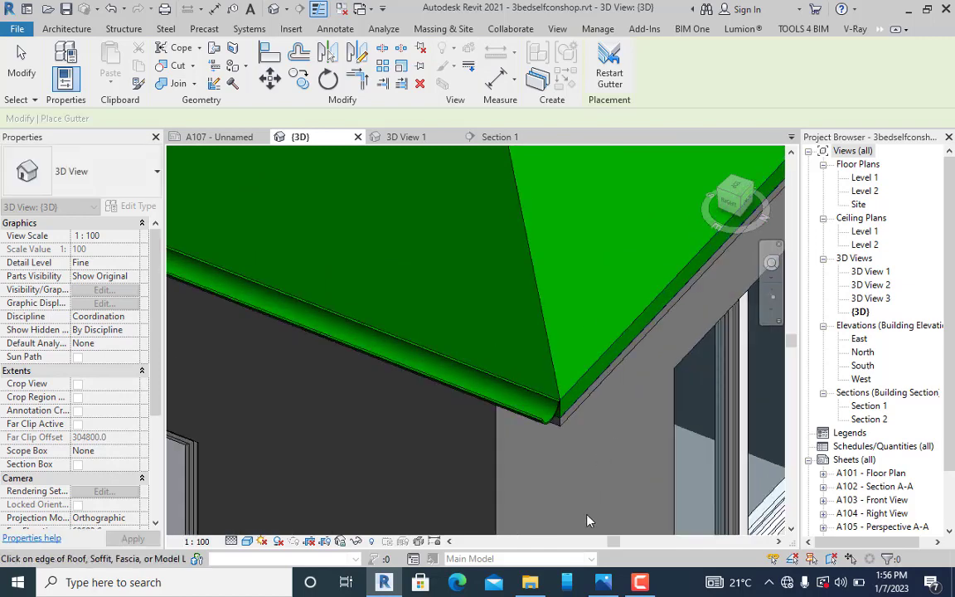
Bring up the gutters-and-downpipes.jpg reference photo in Photos.
{"action": "left_click", "coordinate": [605, 584]}
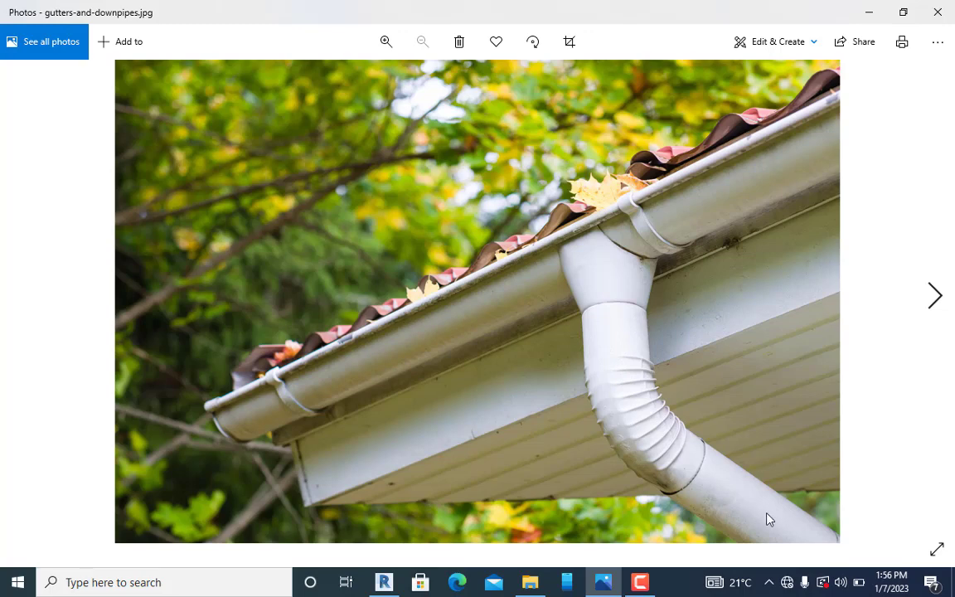
Back in Revit, orbit to the roof corner and place a gutter along the green roof edge.
{"action": "left_click", "coordinate": [386, 583]}
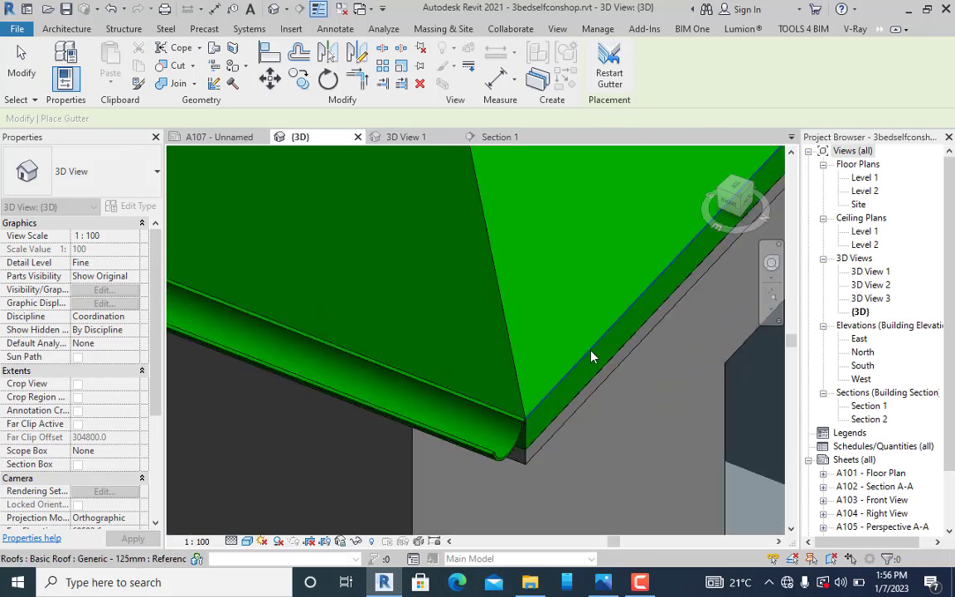
{"action": "scroll", "coordinate": [452, 365], "scroll_direction": "down", "scroll_amount": 3}
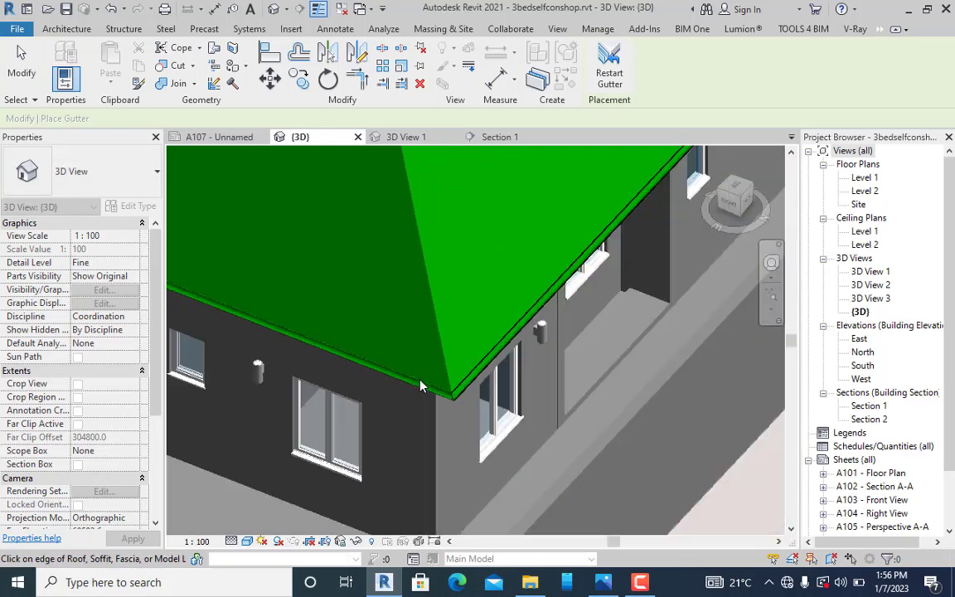
{"action": "scroll", "coordinate": [619, 216], "scroll_direction": "down", "scroll_amount": 3}
{"action": "scroll", "coordinate": [595, 279], "scroll_direction": "up", "scroll_amount": 6}
{"action": "middle_click_drag", "start_coordinate": [428, 311], "coordinate": [396, 243], "text": "shift"}
{"action": "scroll", "coordinate": [436, 288], "scroll_direction": "up", "scroll_amount": 5}
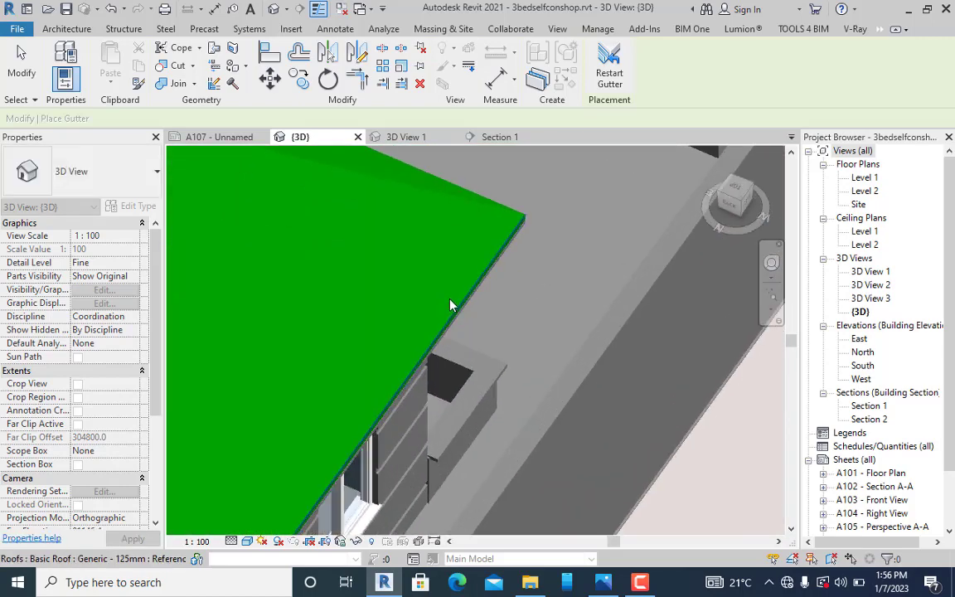
{"action": "left_click", "coordinate": [460, 315]}
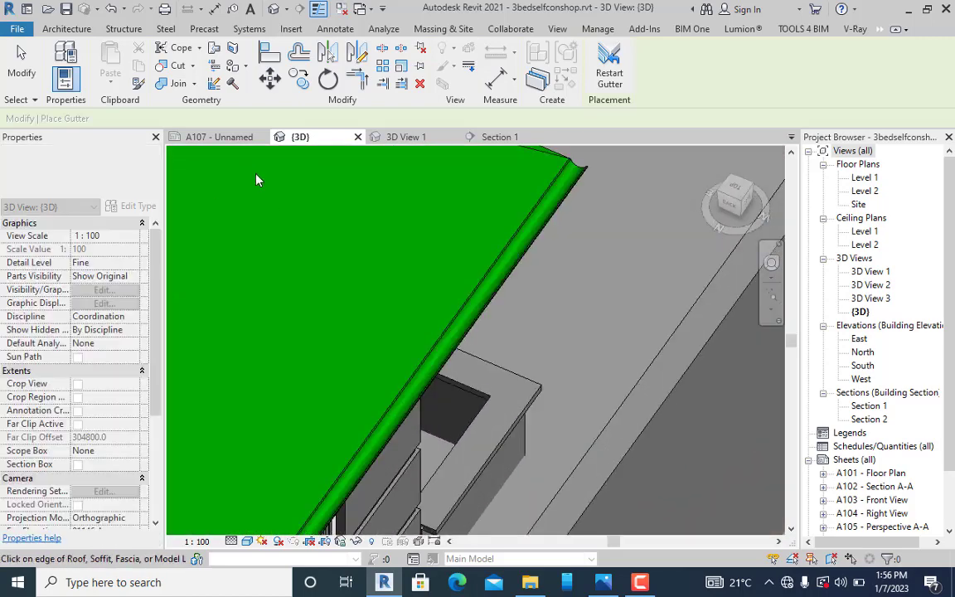
Check 3D View 1, finish gutter placement, zoom to fit with ZF, and return to {3D}.
{"action": "left_click", "coordinate": [381, 137]}
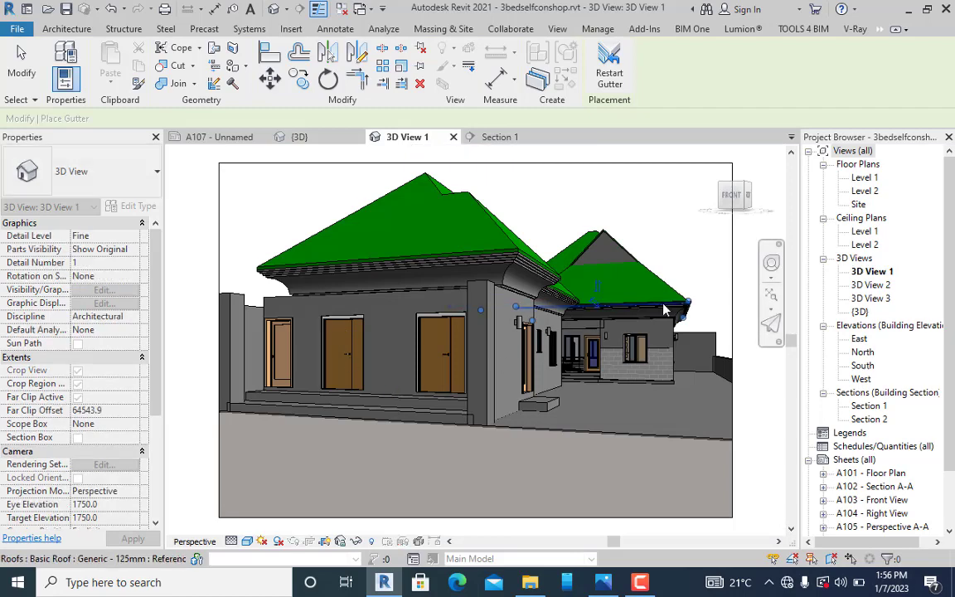
{"action": "scroll", "coordinate": [665, 310], "scroll_direction": "up", "scroll_amount": 6}
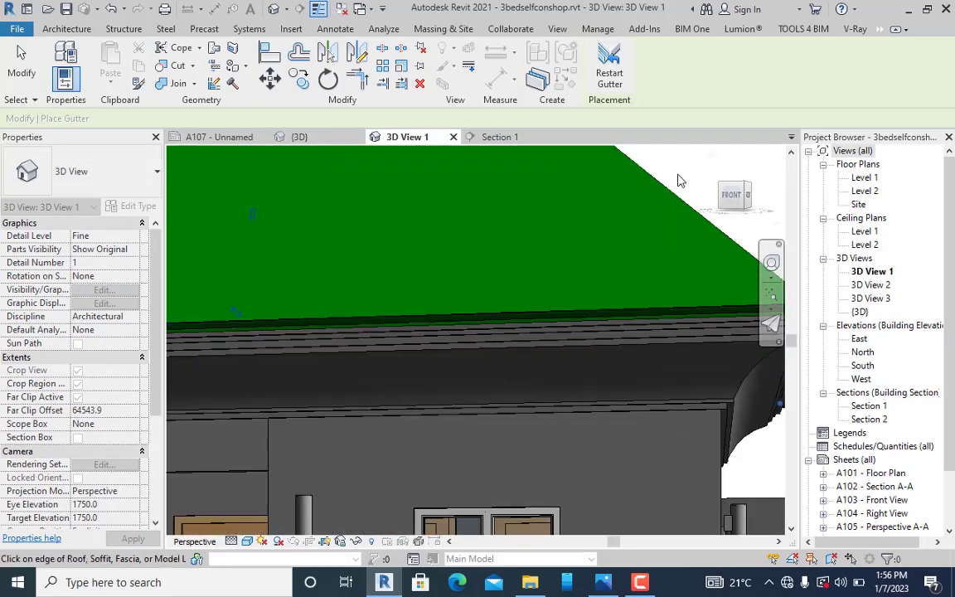
{"action": "key", "text": "Escape"}
{"action": "key", "text": "Escape"}
{"action": "scroll", "coordinate": [315, 313], "scroll_direction": "up", "scroll_amount": 4}
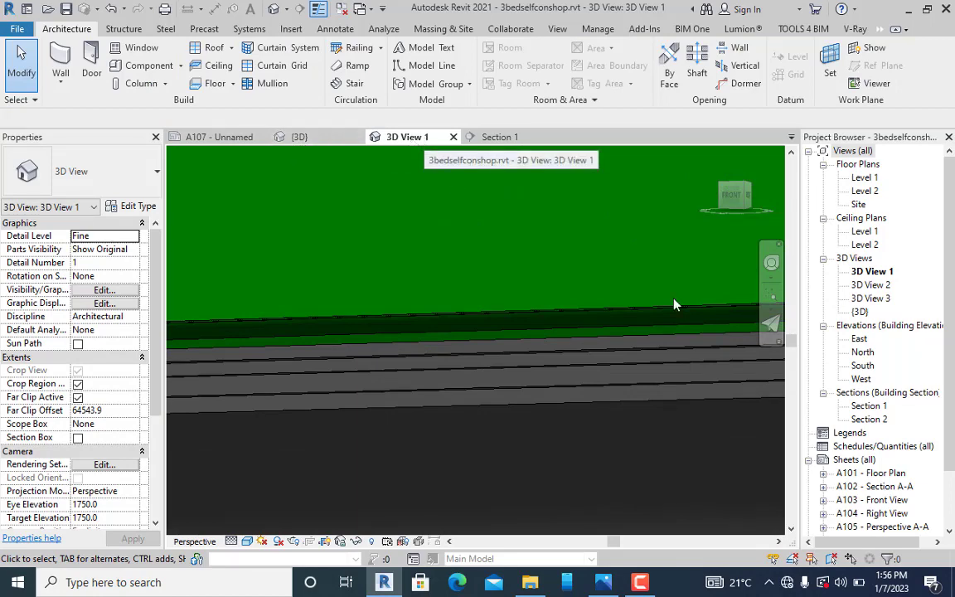
{"action": "key", "text": "z"}
{"action": "key", "text": "f"}
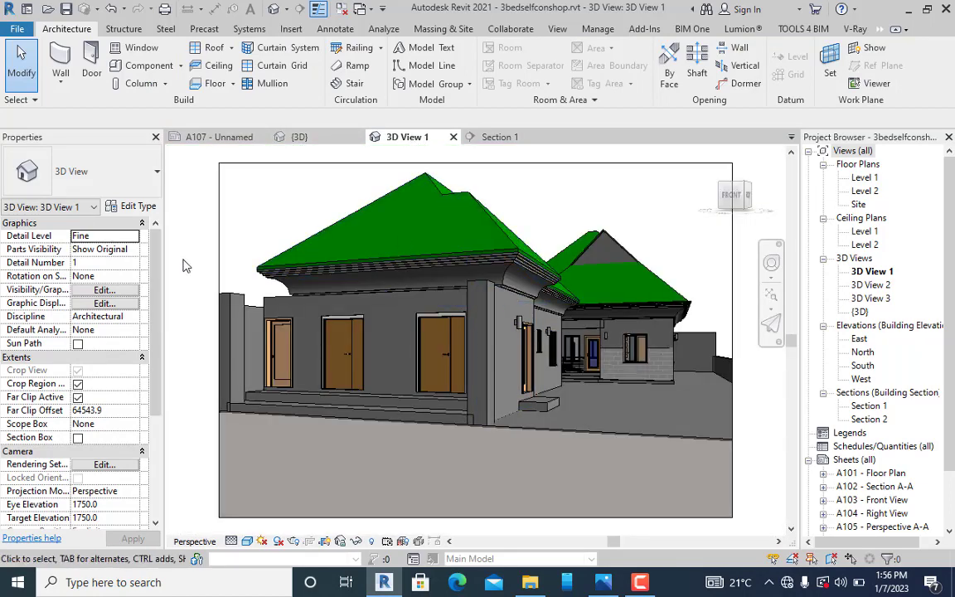
{"action": "left_click", "coordinate": [296, 137]}
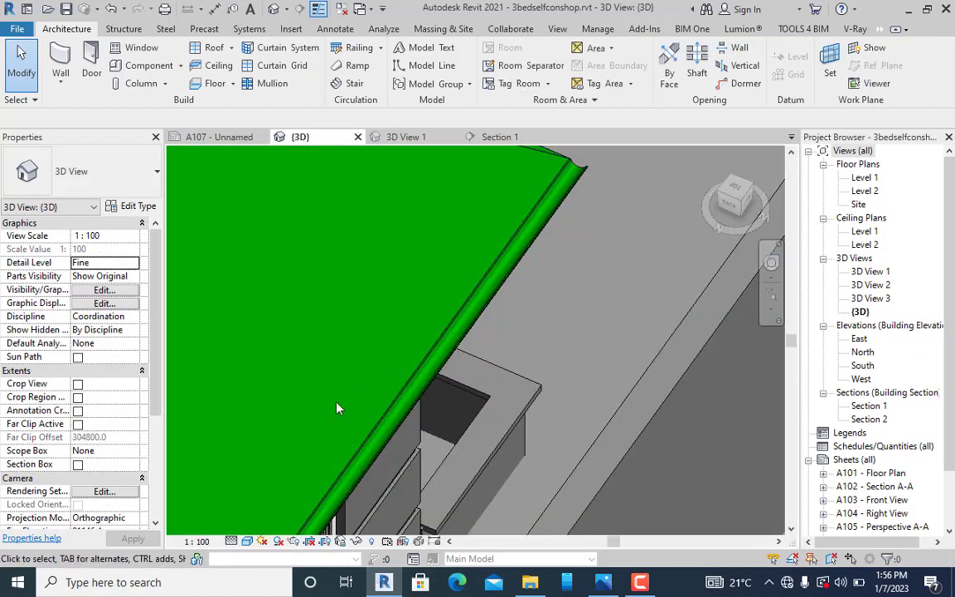
Orbit to another roof edge and start Create Similar from the existing Custom Gutter.
{"action": "middle_click_drag", "start_coordinate": [337, 408], "coordinate": [546, 247], "text": "shift"}
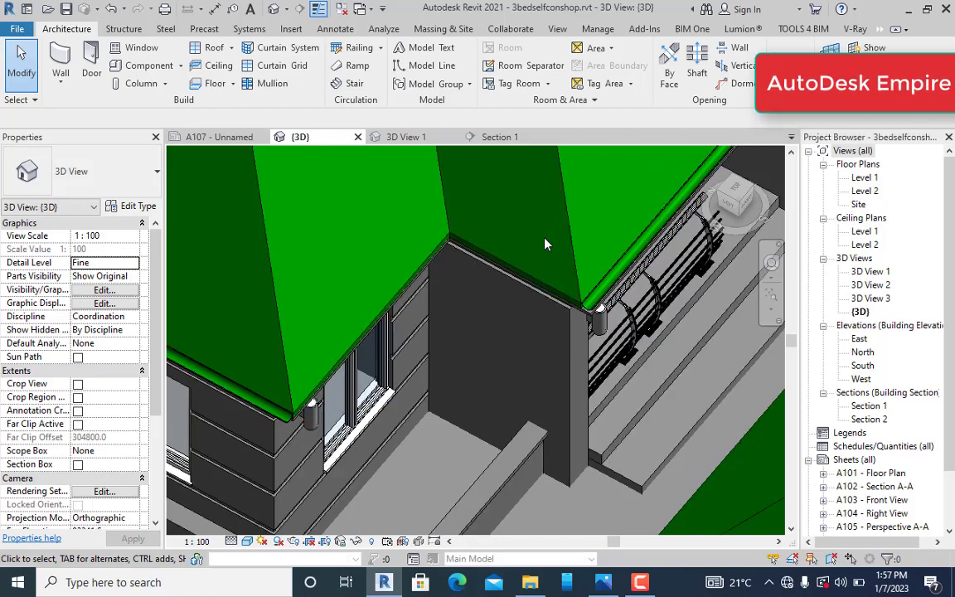
{"action": "scroll", "coordinate": [364, 285], "scroll_direction": "up", "scroll_amount": 2}
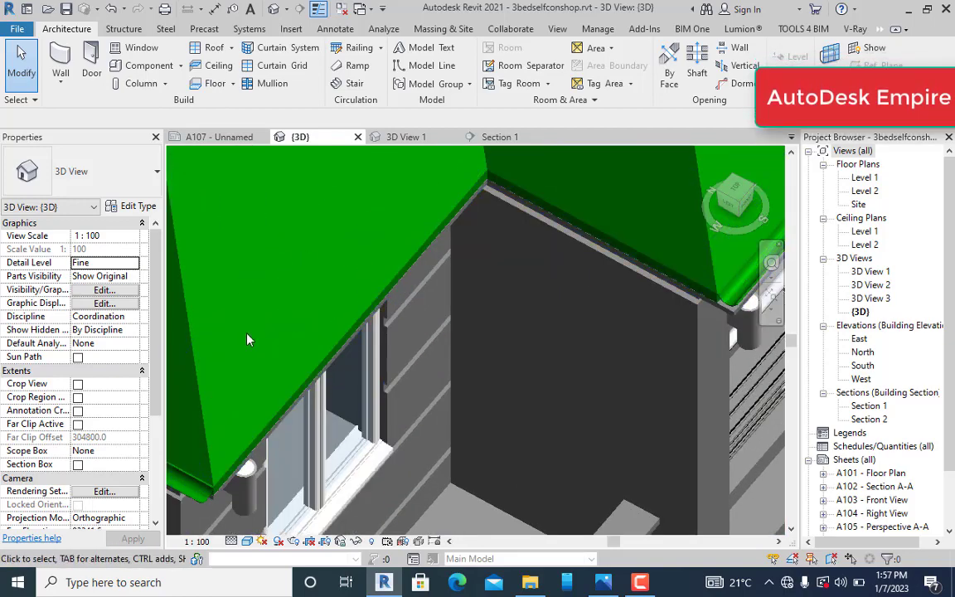
{"action": "middle_click_drag", "start_coordinate": [305, 373], "coordinate": [347, 302], "text": "shift"}
{"action": "scroll", "coordinate": [342, 287], "scroll_direction": "up", "scroll_amount": 3}
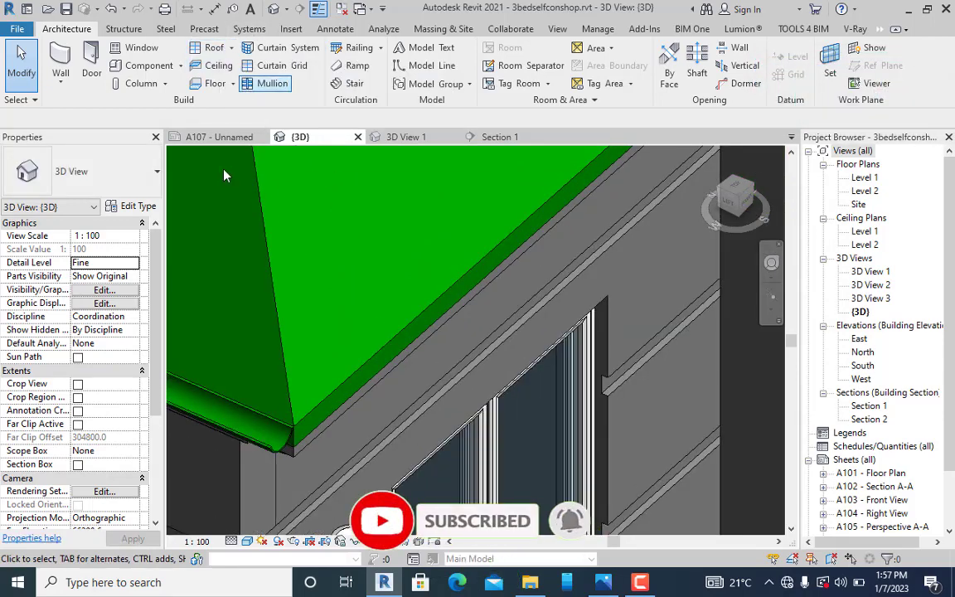
{"action": "left_click", "coordinate": [249, 415]}
{"action": "right_click", "coordinate": [249, 414]}
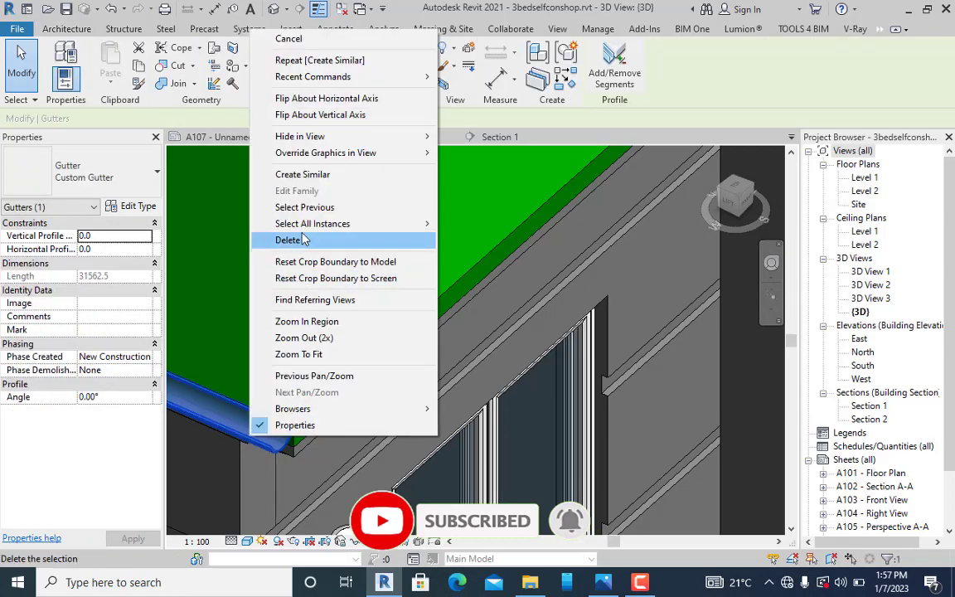
{"action": "left_click", "coordinate": [340, 175]}
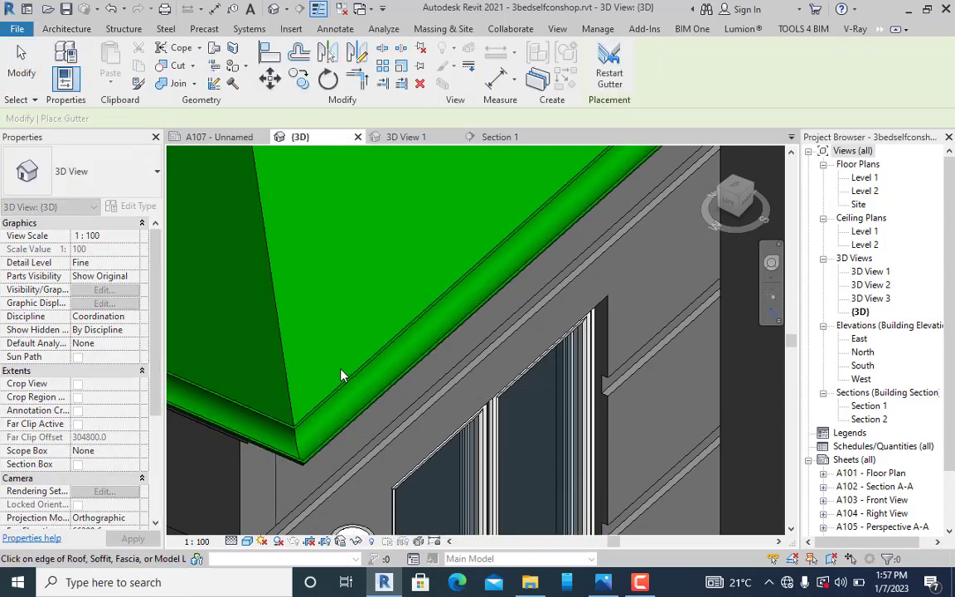
{"action": "middle_click_drag", "start_coordinate": [340, 373], "coordinate": [554, 302], "text": "shift"}
{"action": "scroll", "coordinate": [554, 303], "scroll_direction": "up", "scroll_amount": 2}
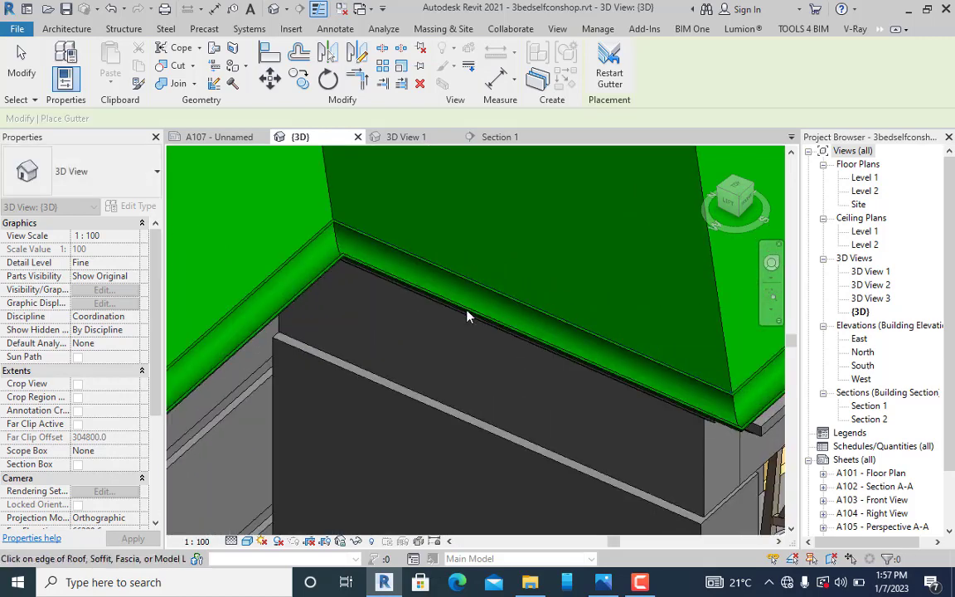
{"action": "scroll", "coordinate": [467, 316], "scroll_direction": "down", "scroll_amount": 3}
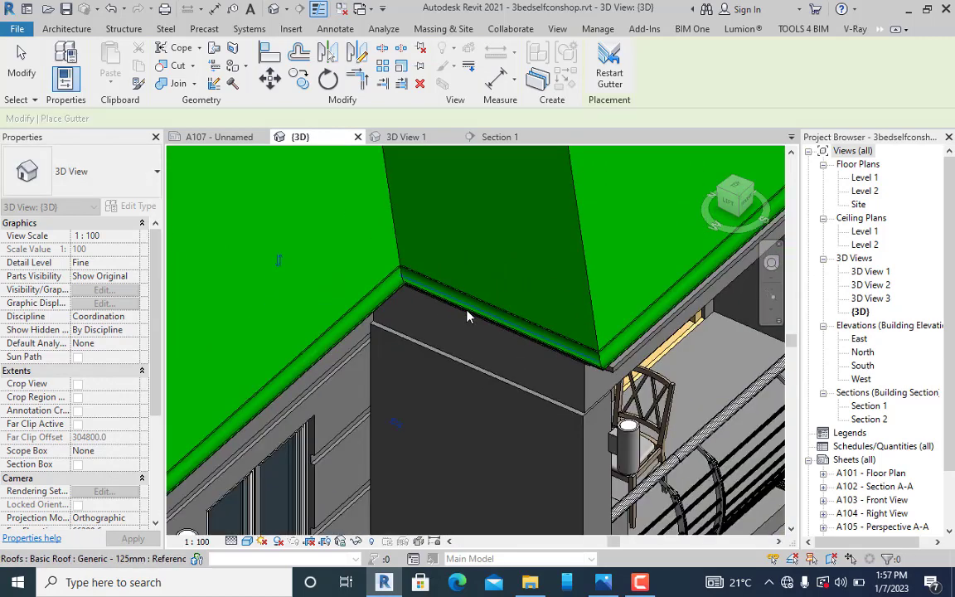